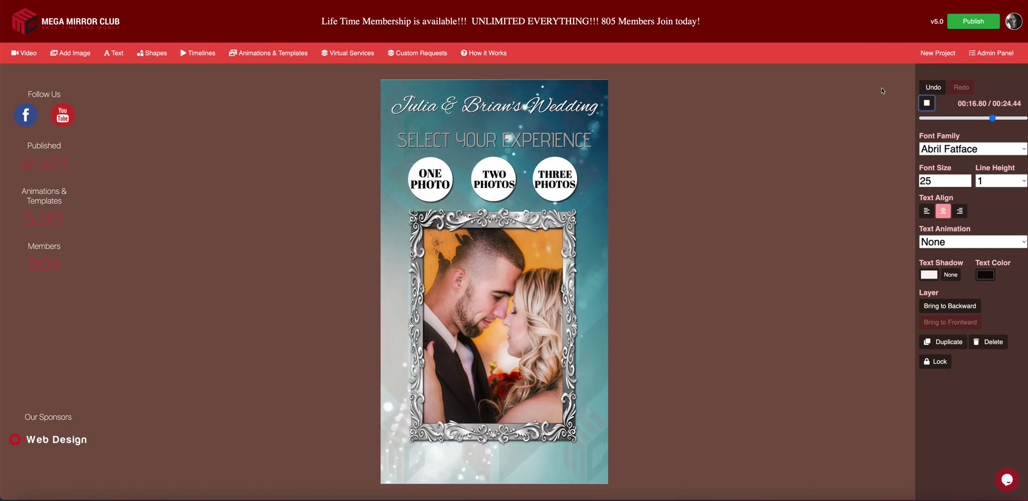
Start a new project and browse the animation library's Backgrounds subcategory under OTHER.
{"action": "left_click", "coordinate": [938, 54]}
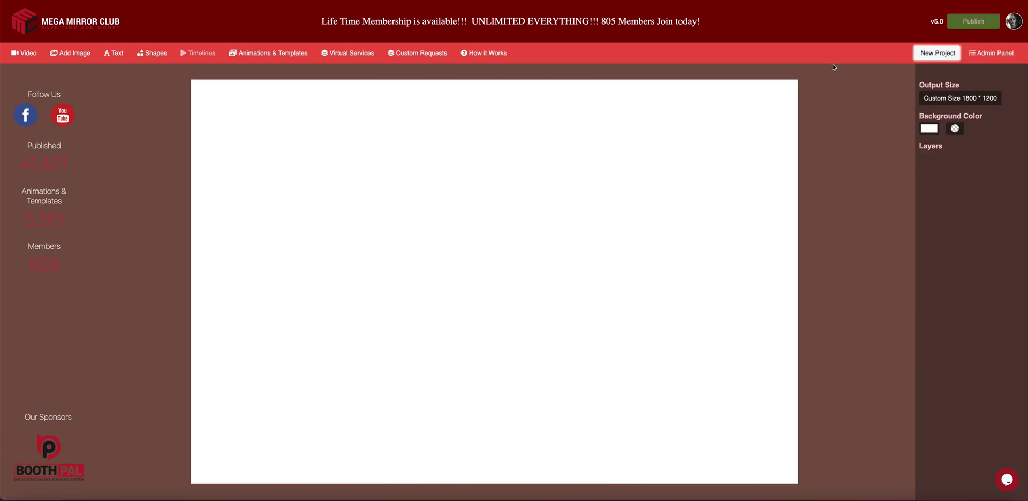
{"action": "left_click", "coordinate": [257, 54]}
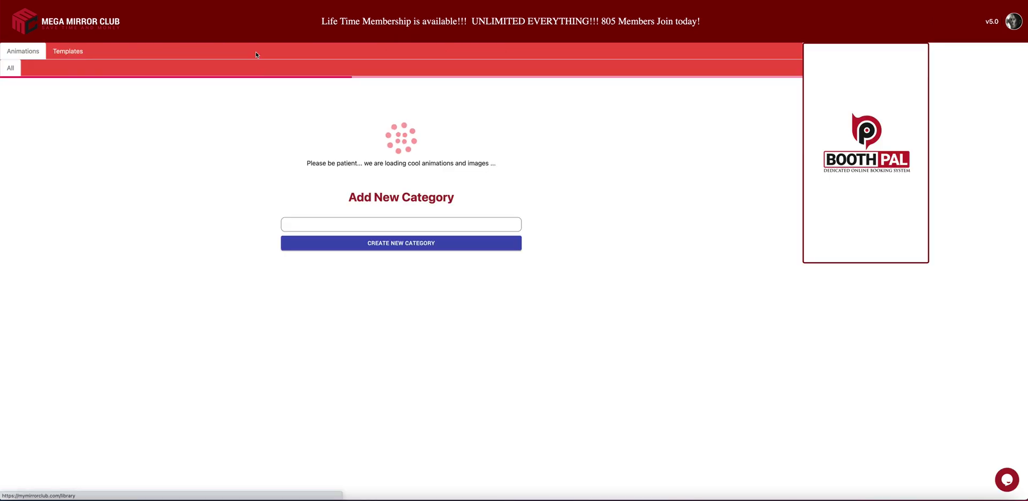
{"action": "left_click", "coordinate": [65, 53]}
{"action": "left_click", "coordinate": [23, 51]}
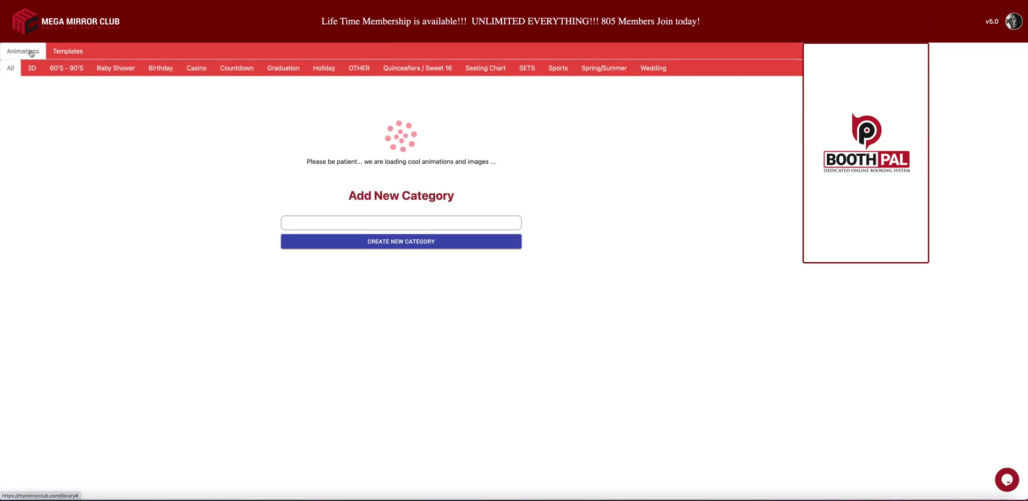
{"action": "left_click", "coordinate": [360, 68]}
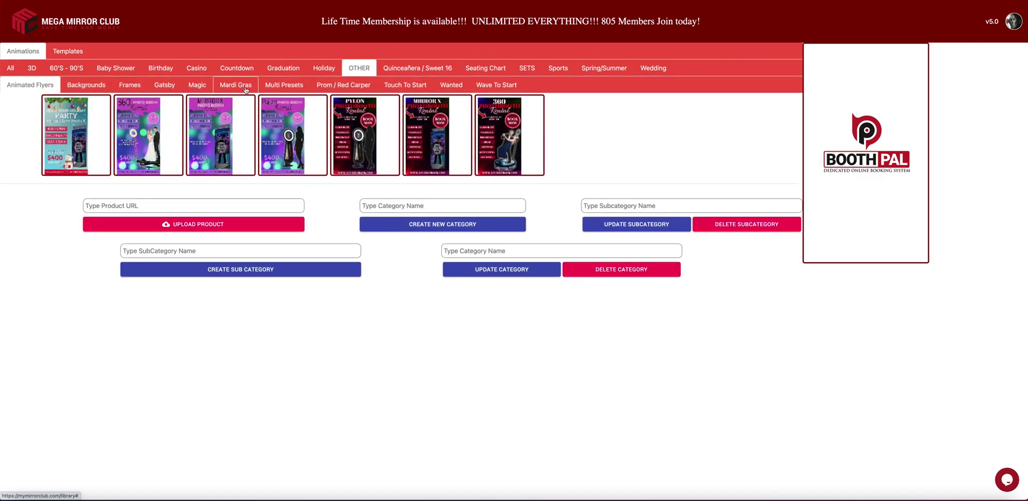
{"action": "left_click", "coordinate": [85, 86]}
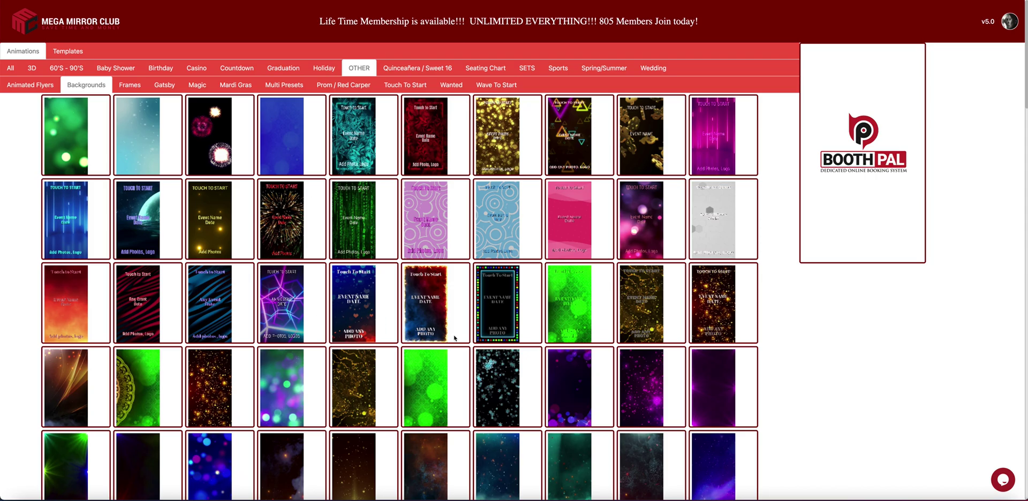
Import the teal animated background with drifting white light particles and preview its playback.
{"action": "scroll", "coordinate": [455, 340], "scroll_direction": "down", "scroll_amount": 10}
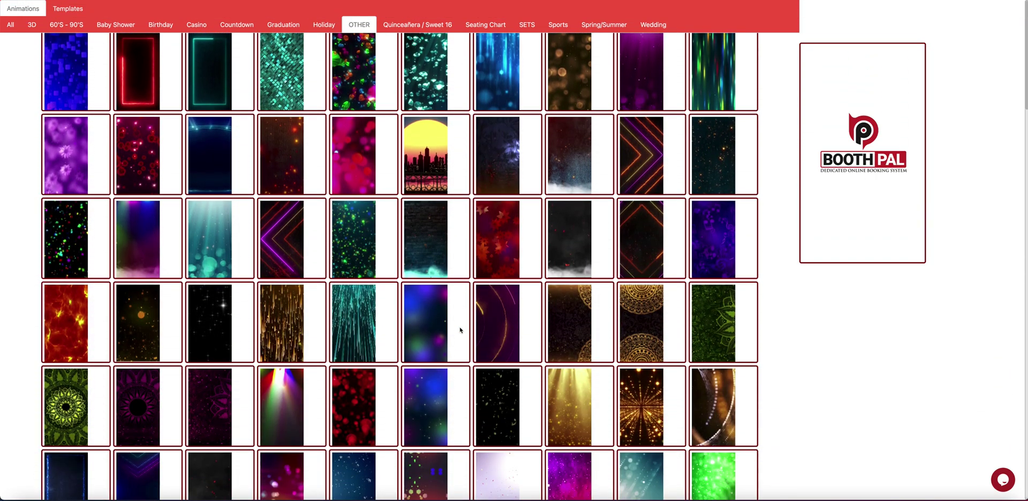
{"action": "scroll", "coordinate": [460, 330], "scroll_direction": "down", "scroll_amount": 7}
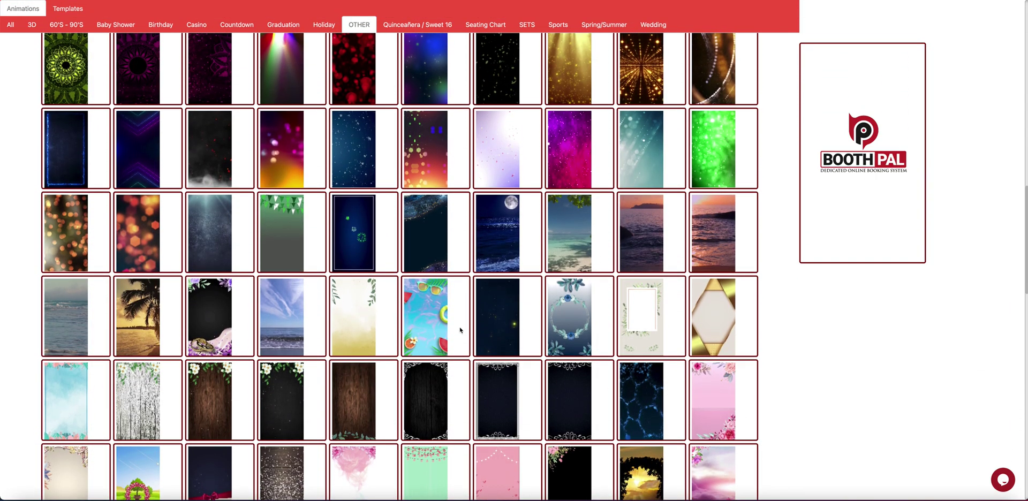
{"action": "left_click", "coordinate": [636, 168]}
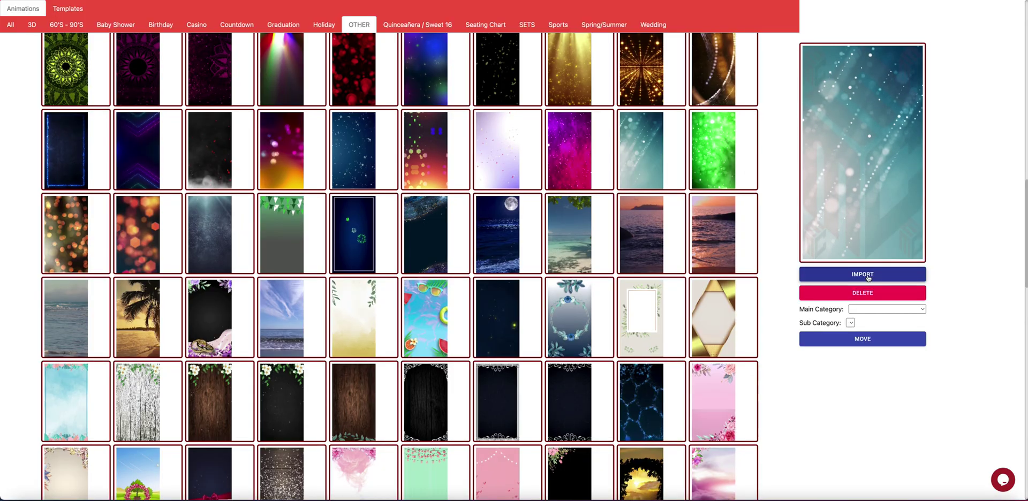
{"action": "left_click", "coordinate": [868, 276]}
{"action": "left_click", "coordinate": [926, 101]}
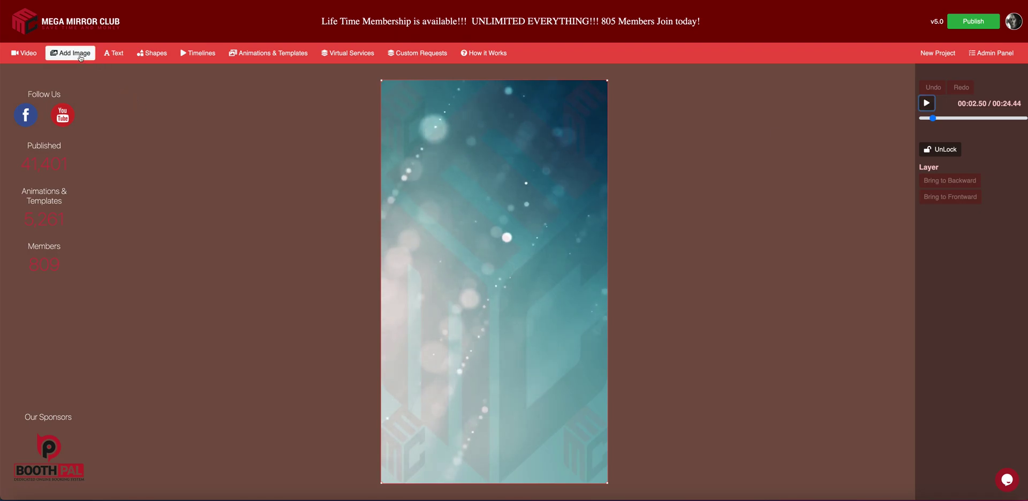
Add the ornate silver rectangular frame from the image library's Frames category to the canvas.
{"action": "left_click", "coordinate": [80, 55]}
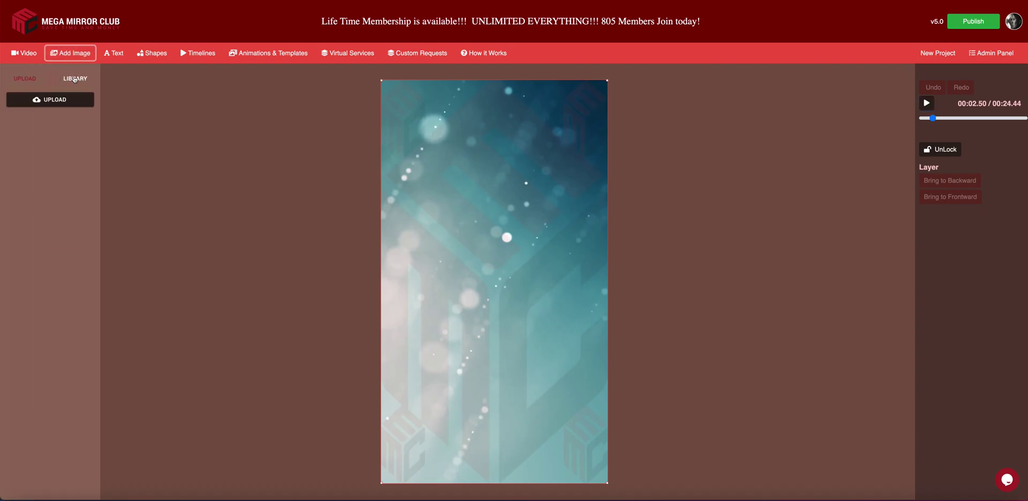
{"action": "left_click", "coordinate": [75, 79]}
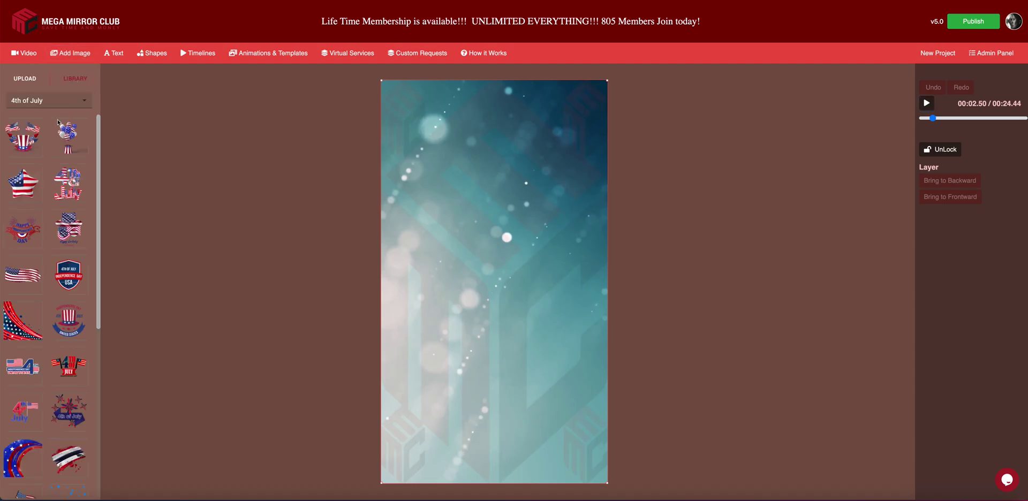
{"action": "left_click", "coordinate": [49, 100]}
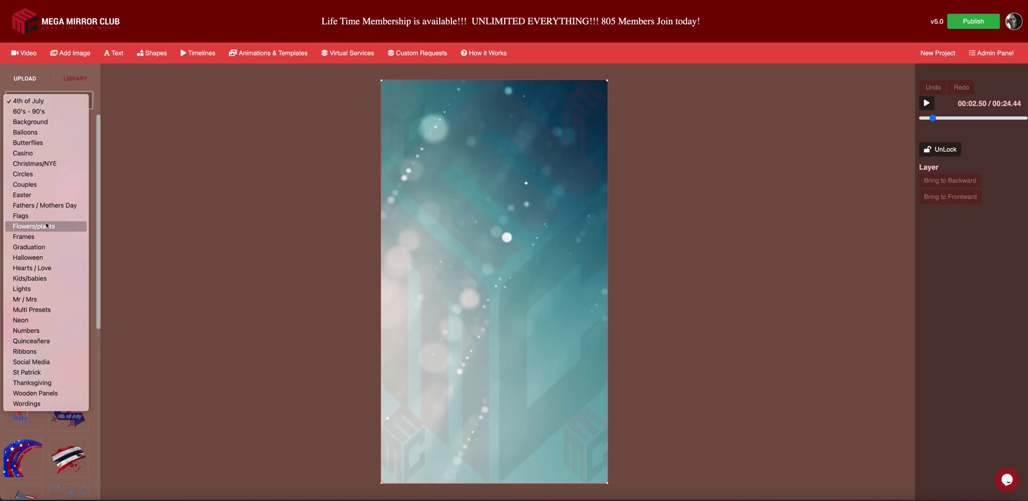
{"action": "left_click", "coordinate": [46, 237]}
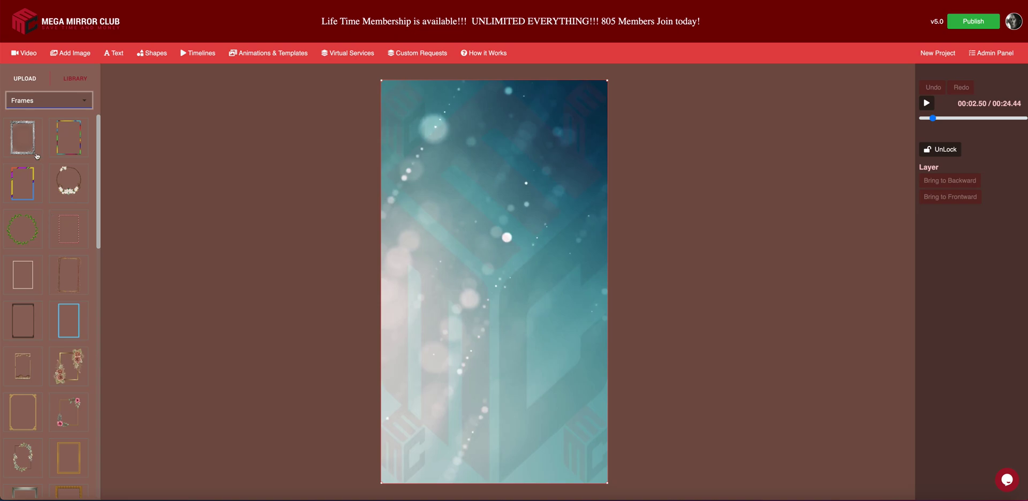
{"action": "scroll", "coordinate": [76, 416], "scroll_direction": "down", "scroll_amount": 15}
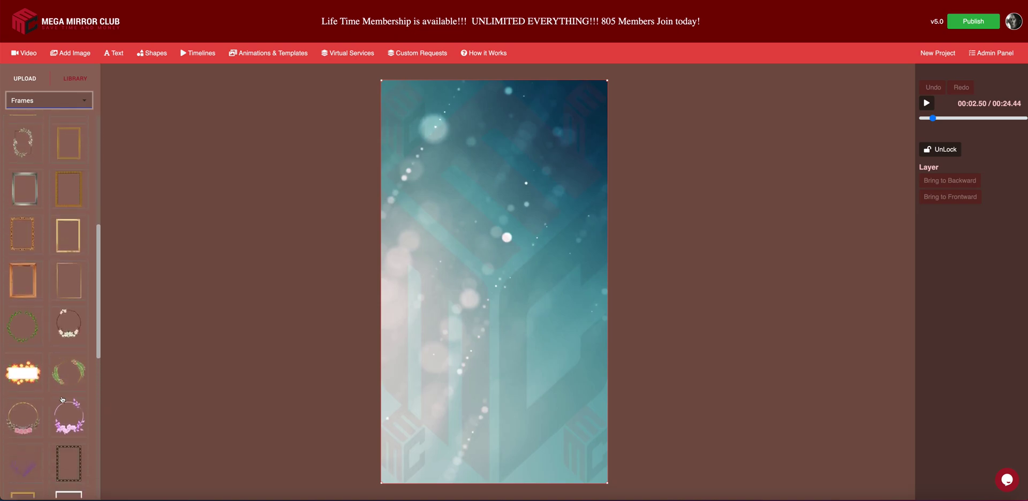
{"action": "scroll", "coordinate": [63, 399], "scroll_direction": "up", "scroll_amount": 15}
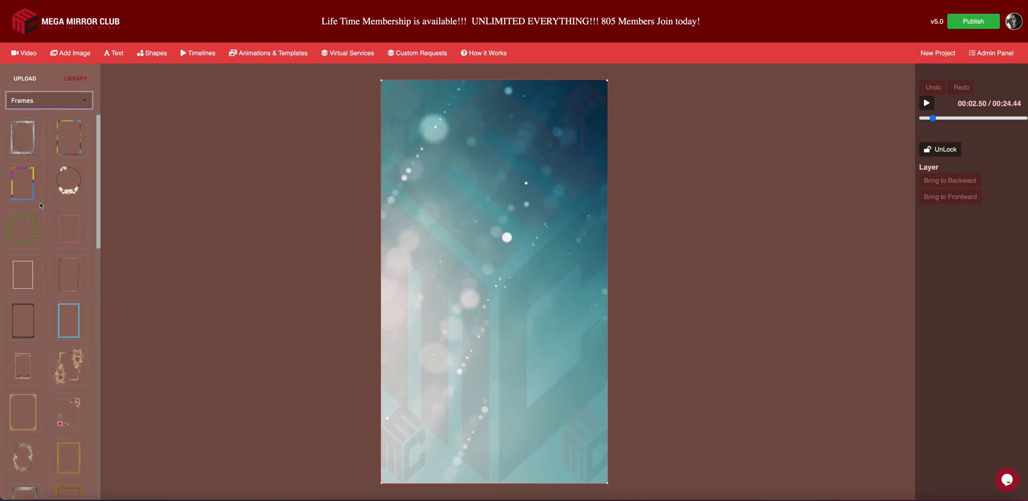
{"action": "left_click", "coordinate": [29, 154]}
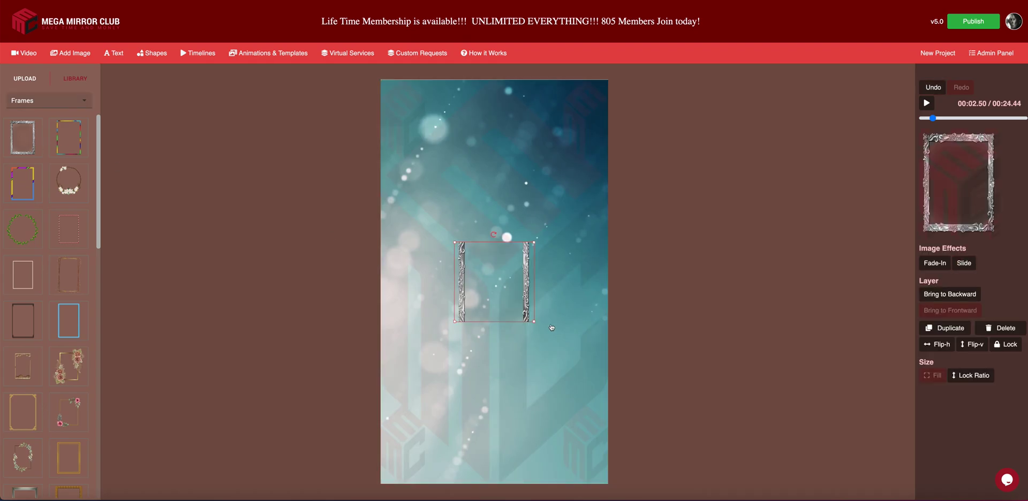
Enlarge the silver frame to most of the canvas width and centre it in the lower part of the canvas.
{"action": "left_click_drag", "start_coordinate": [535, 322], "coordinate": [633, 494]}
{"action": "left_click_drag", "start_coordinate": [559, 447], "coordinate": [505, 378]}
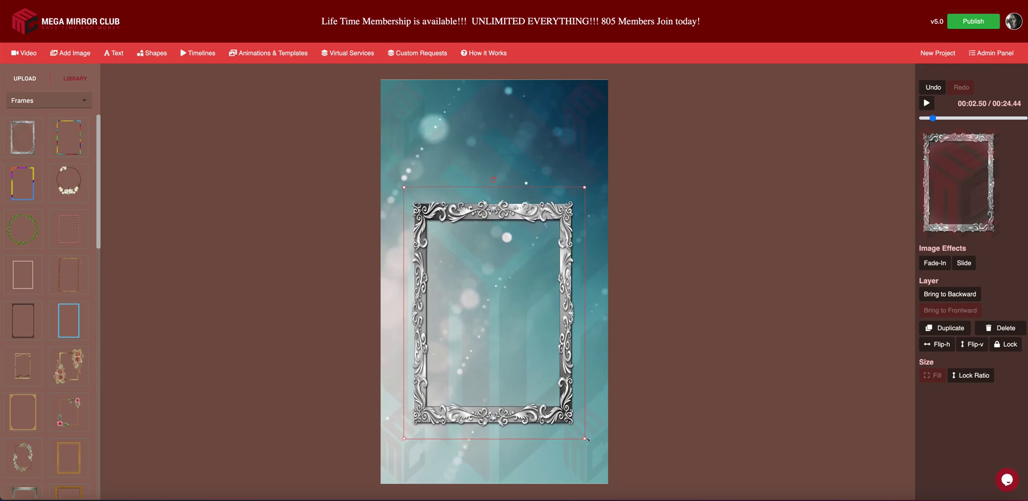
{"action": "left_click_drag", "start_coordinate": [585, 439], "coordinate": [593, 448]}
{"action": "left_click_drag", "start_coordinate": [543, 396], "coordinate": [538, 412]}
{"action": "left_click_drag", "start_coordinate": [530, 347], "coordinate": [530, 346]}
{"action": "left_click", "coordinate": [832, 171]}
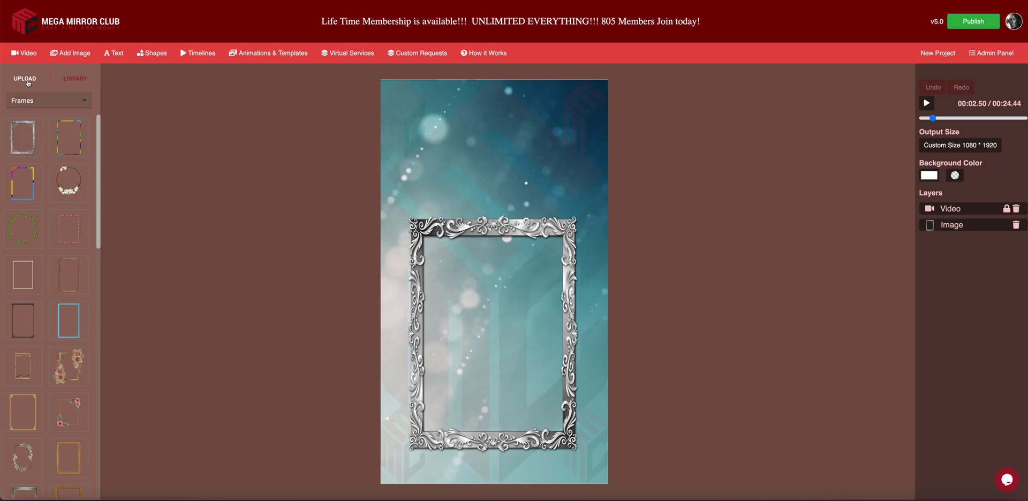
Upload the wedding couple photo and add it to the canvas.
{"action": "left_click", "coordinate": [27, 81]}
{"action": "left_click", "coordinate": [50, 99]}
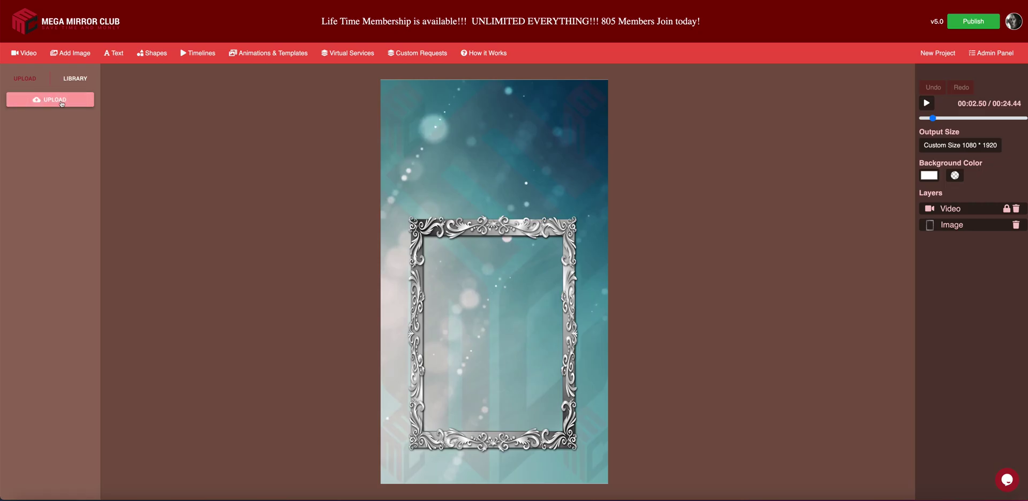
{"action": "double_click", "coordinate": [676, 110]}
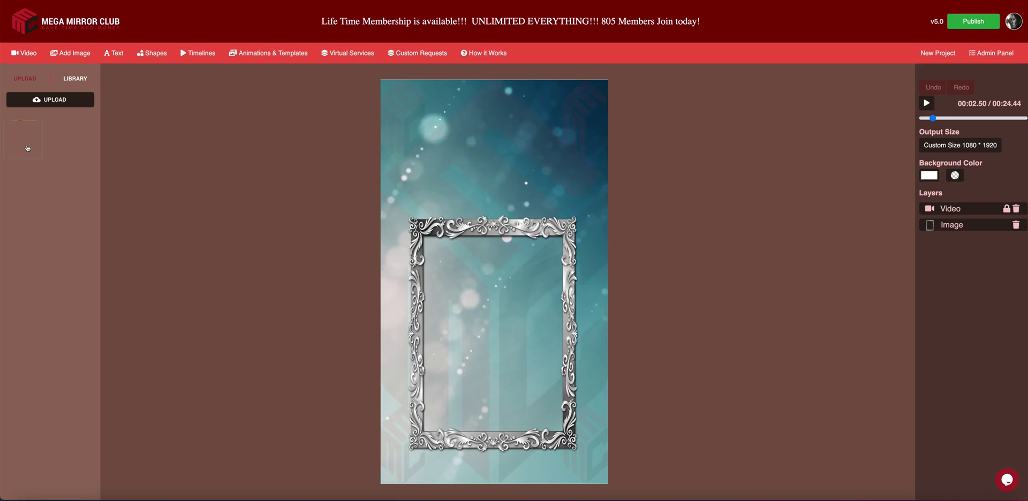
{"action": "left_click", "coordinate": [25, 145]}
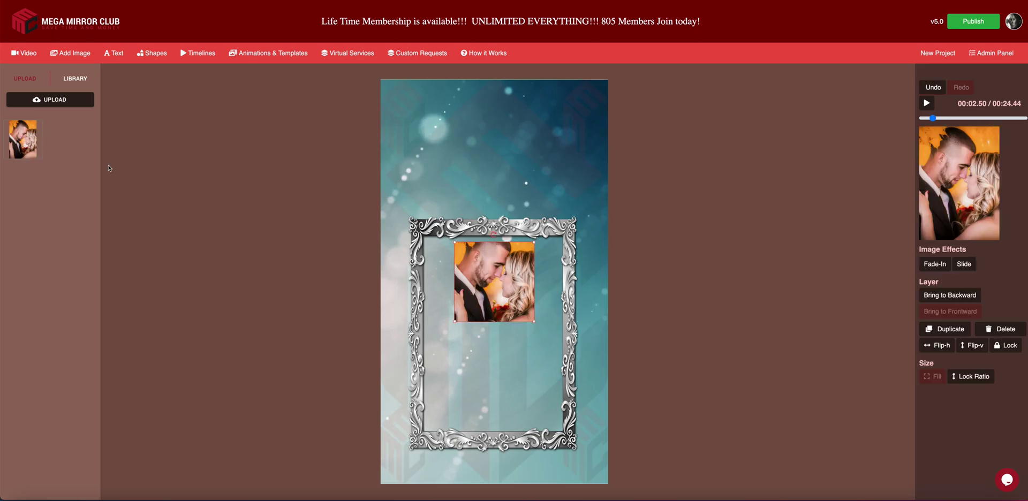
Move and enlarge the couple photo so it covers the opening of the silver frame.
{"action": "left_click_drag", "start_coordinate": [513, 277], "coordinate": [480, 272]}
{"action": "left_click_drag", "start_coordinate": [494, 306], "coordinate": [572, 444]}
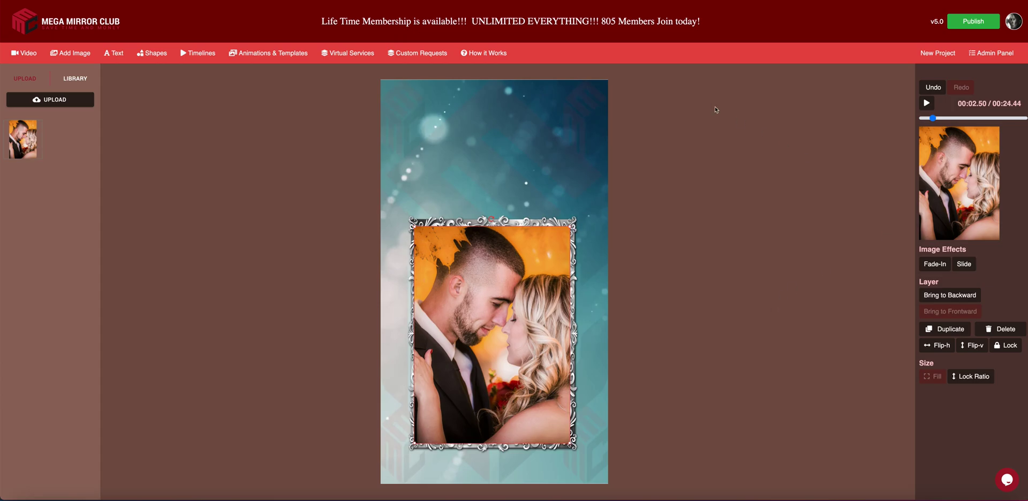
{"action": "left_click", "coordinate": [618, 75]}
Send the couple photo one layer backward so it sits behind the silver frame.
{"action": "mouse_move", "coordinate": [931, 246]}
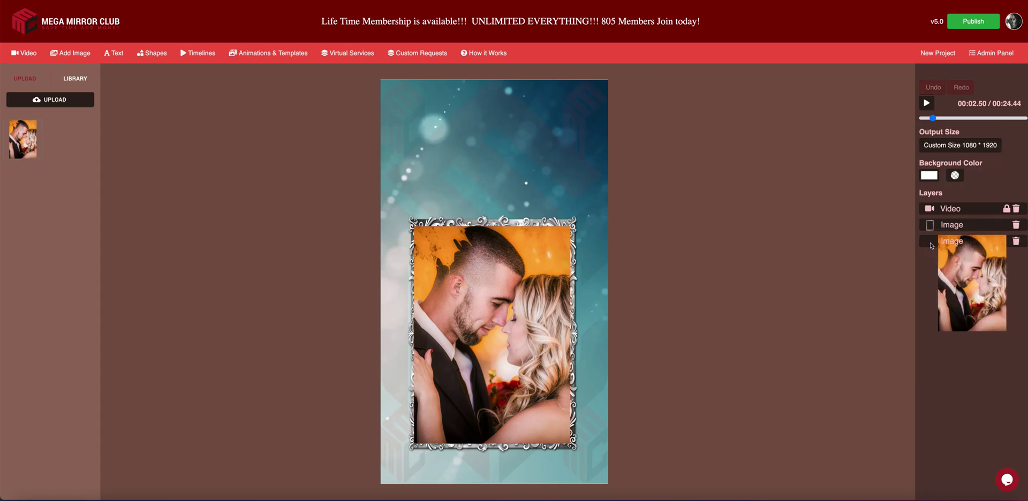
{"action": "mouse_move", "coordinate": [932, 226]}
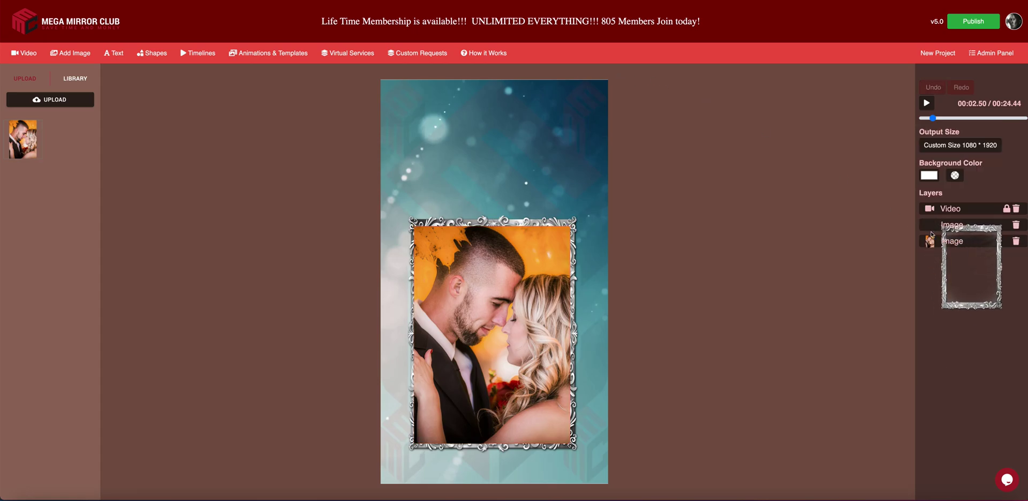
{"action": "left_click", "coordinate": [945, 242]}
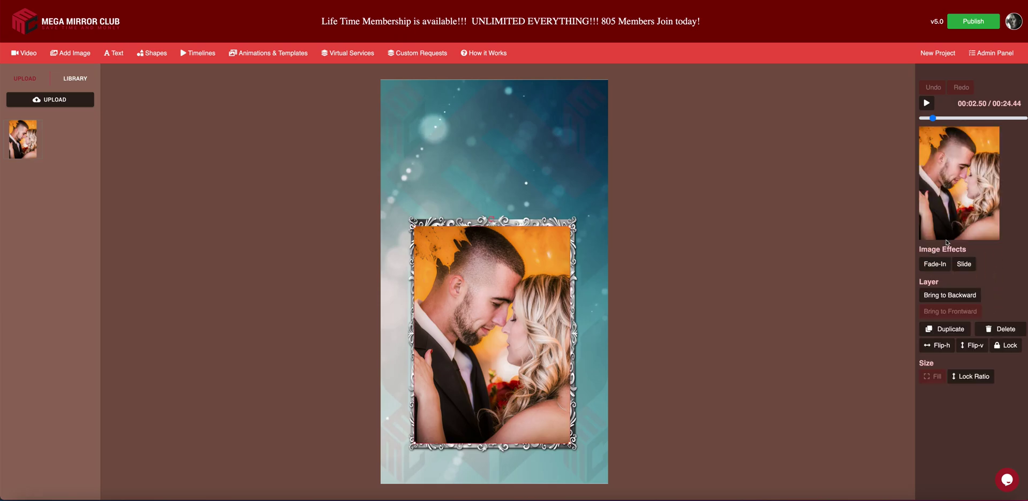
{"action": "left_click", "coordinate": [955, 293]}
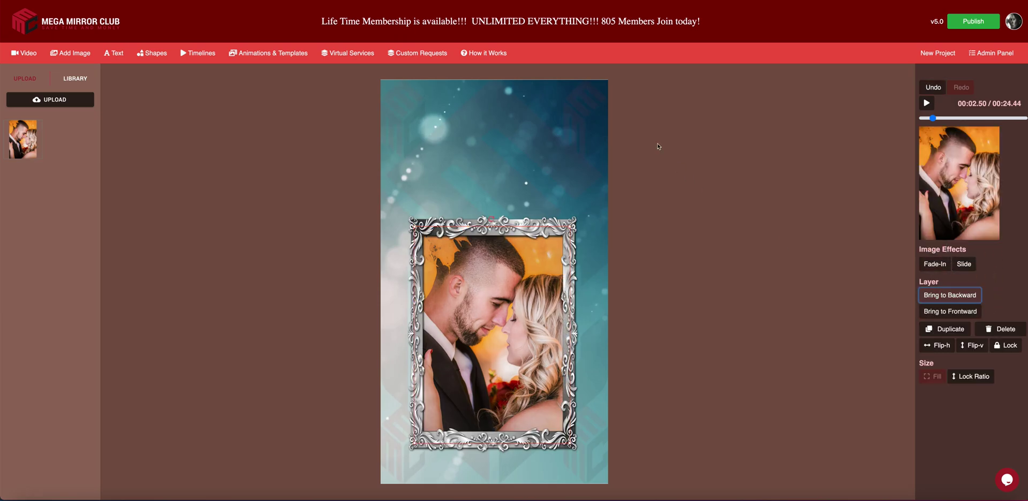
{"action": "left_click", "coordinate": [584, 78]}
{"action": "mouse_move", "coordinate": [927, 231]}
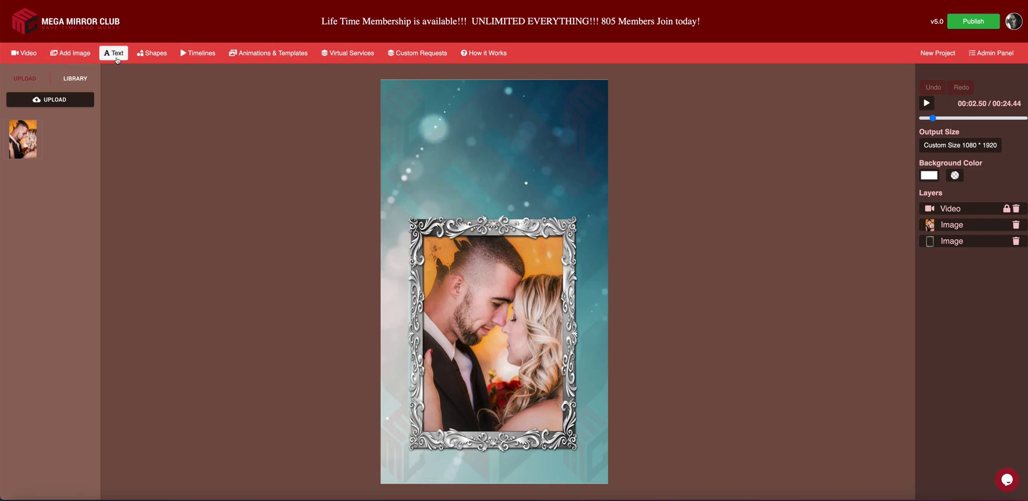
Add the solid white circle from the image library's Circles category to the canvas.
{"action": "left_click", "coordinate": [75, 80]}
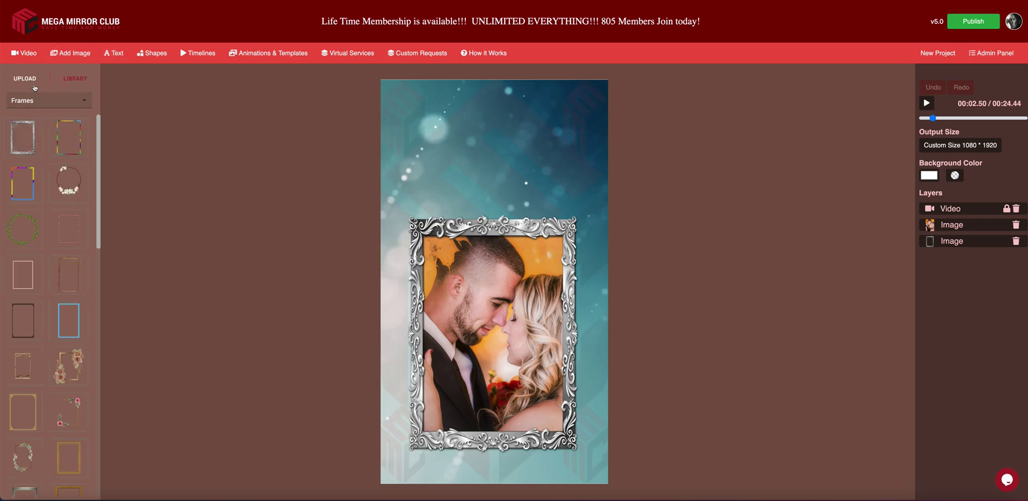
{"action": "left_click", "coordinate": [40, 100]}
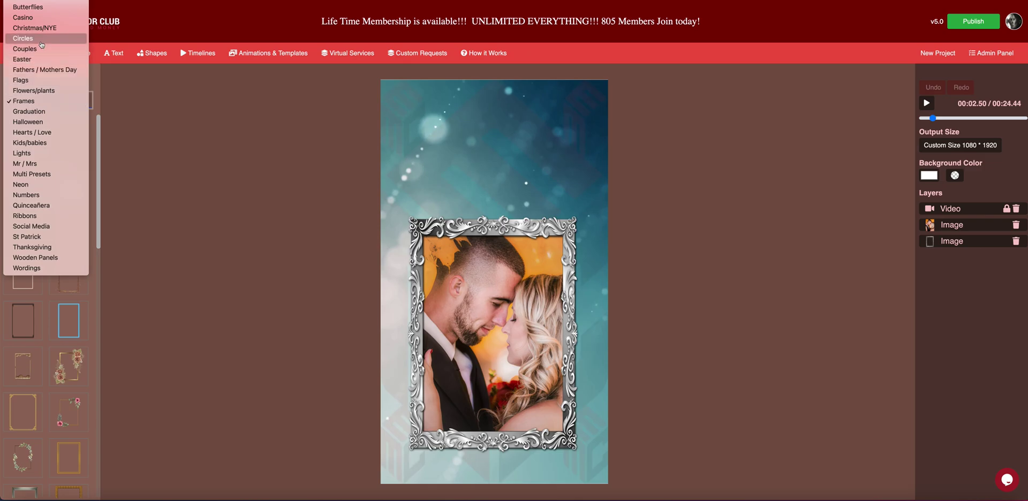
{"action": "left_click", "coordinate": [41, 38]}
{"action": "left_click", "coordinate": [21, 141]}
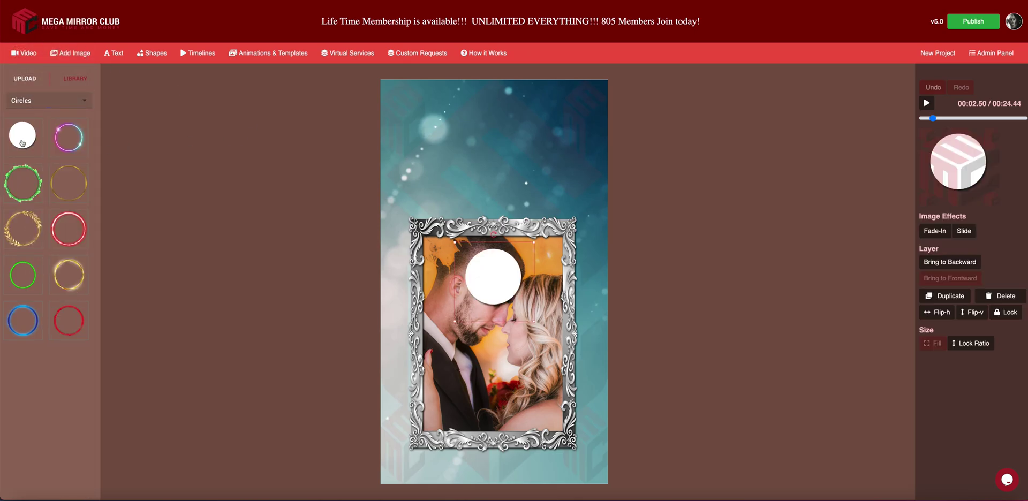
Move the white circle above the frame's upper-left corner and adjust its size to fit there.
{"action": "left_click_drag", "start_coordinate": [507, 281], "coordinate": [444, 185]}
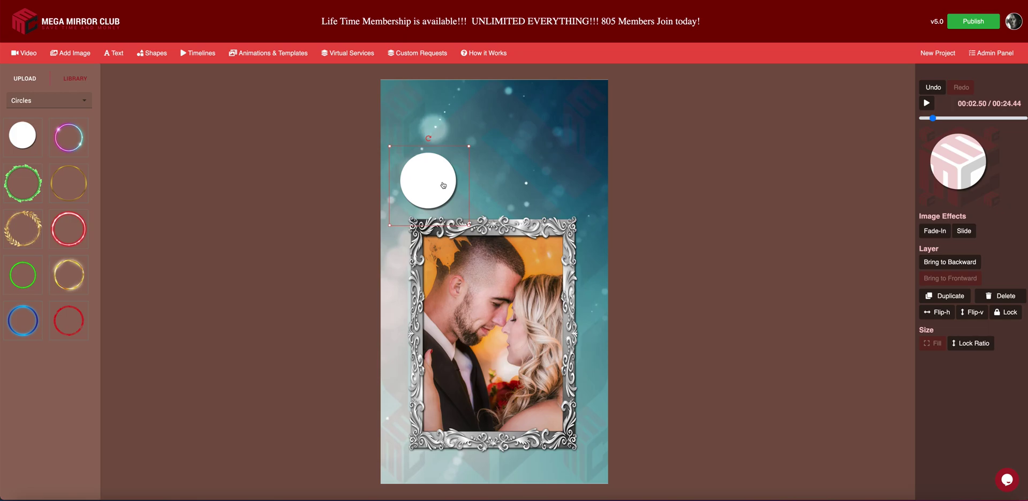
{"action": "left_click_drag", "start_coordinate": [469, 224], "coordinate": [457, 214]}
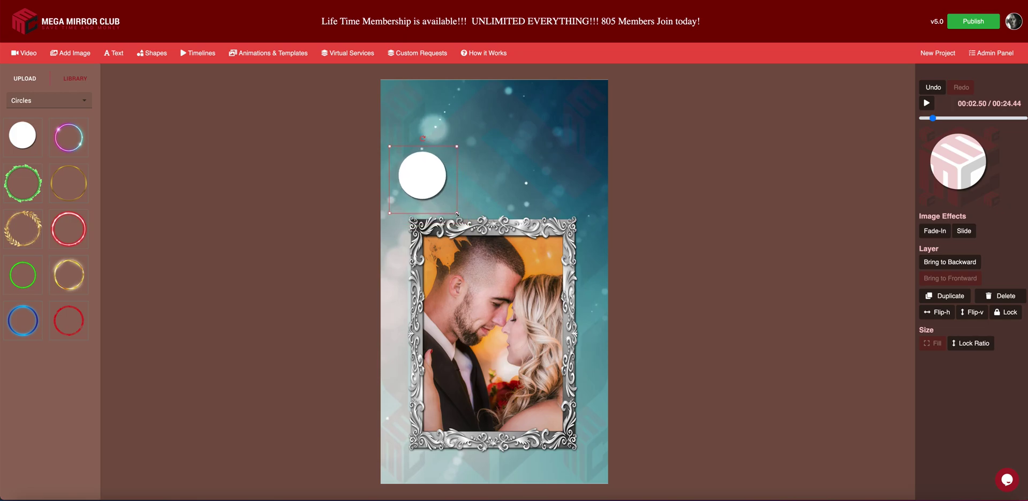
{"action": "left_click_drag", "start_coordinate": [412, 179], "coordinate": [419, 186]}
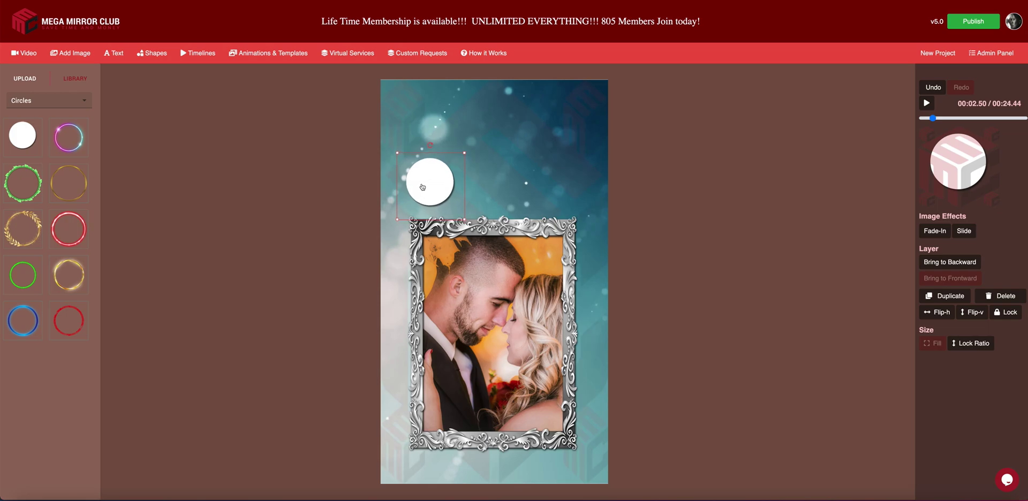
{"action": "left_click_drag", "start_coordinate": [463, 219], "coordinate": [451, 202]}
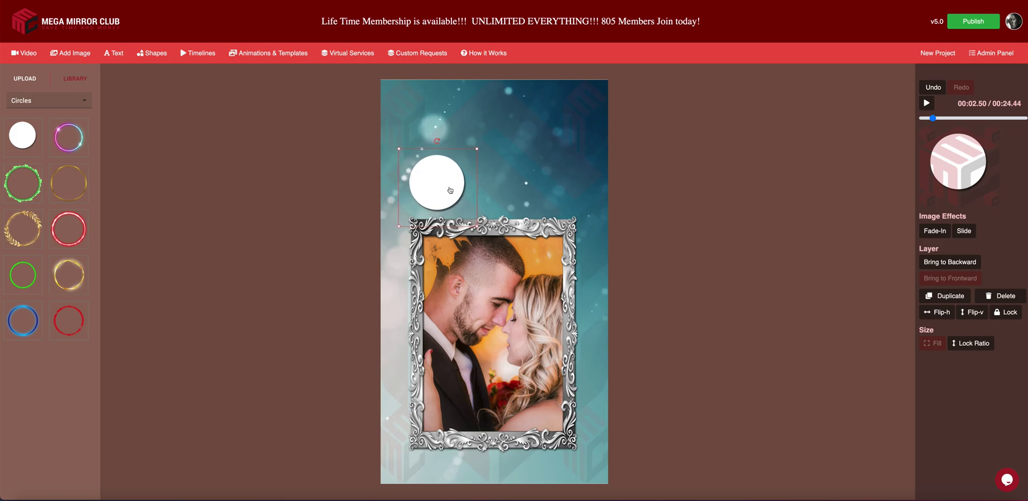
Duplicate the white circle and place the copy beside the original, centred above the frame.
{"action": "left_click", "coordinate": [944, 295]}
{"action": "left_click_drag", "start_coordinate": [459, 193], "coordinate": [515, 187]}
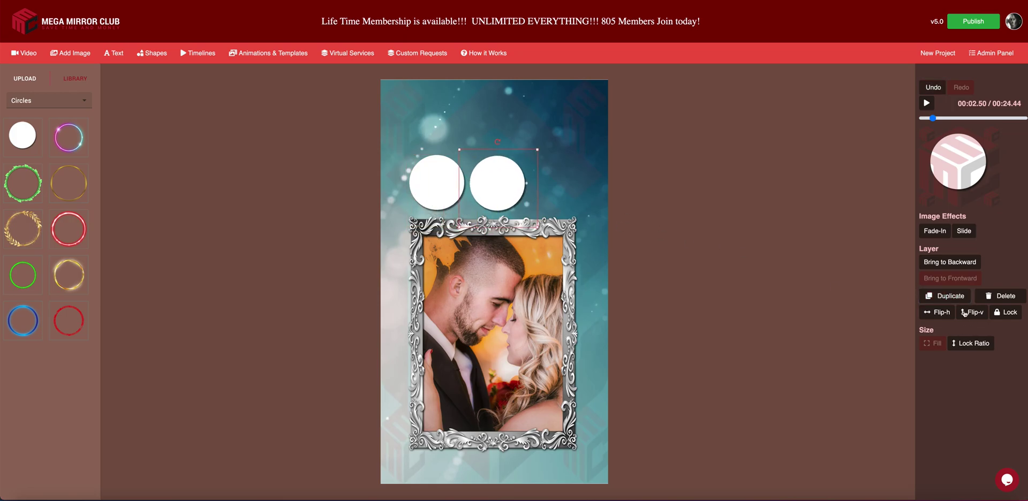
Duplicate the white circle a third time and arrange the three circles in an evenly spaced row above the frame.
{"action": "left_click", "coordinate": [950, 301]}
{"action": "left_click_drag", "start_coordinate": [525, 193], "coordinate": [580, 194]}
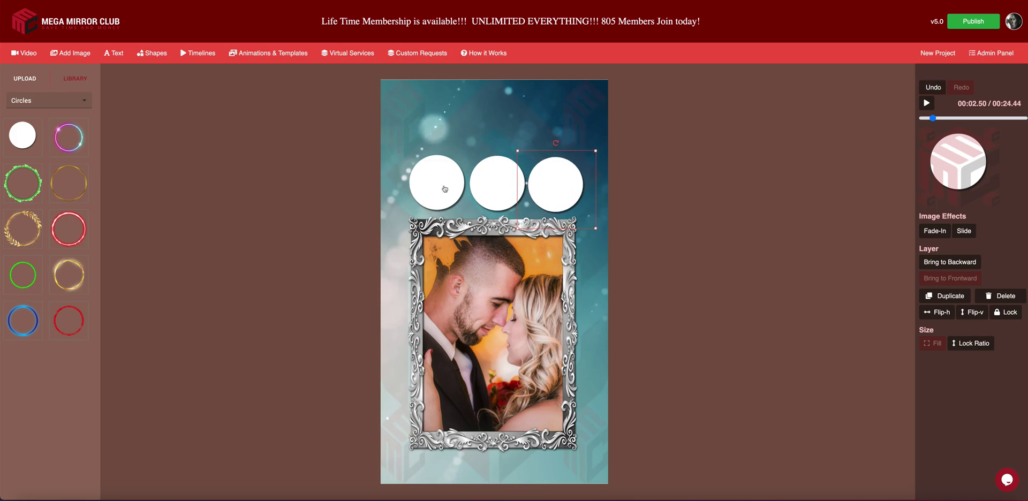
{"action": "left_click_drag", "start_coordinate": [445, 188], "coordinate": [437, 188]}
{"action": "left_click_drag", "start_coordinate": [502, 192], "coordinate": [493, 189]}
{"action": "left_click_drag", "start_coordinate": [562, 188], "coordinate": [563, 191]}
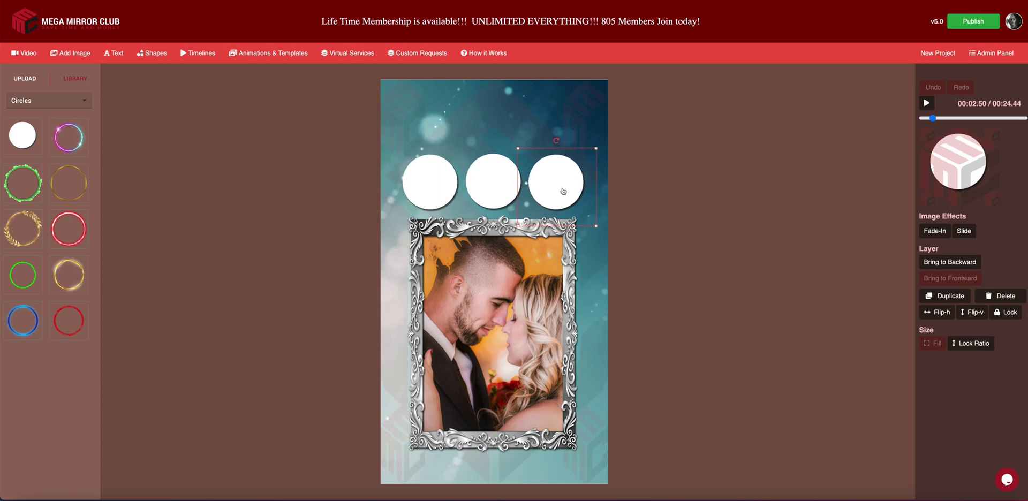
{"action": "left_click", "coordinate": [635, 197]}
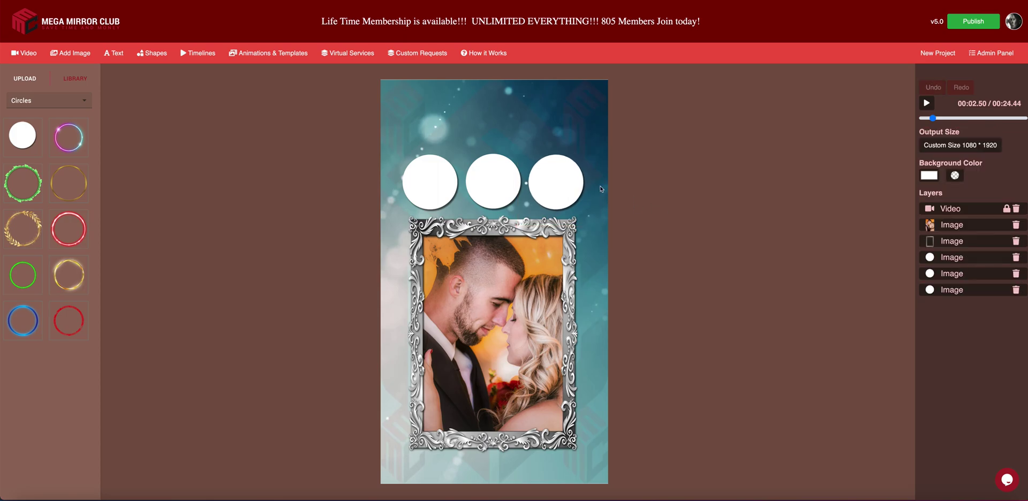
Add a two-line text reading "ONE PHOTO" and place it on the first white circle.
{"action": "left_click", "coordinate": [114, 53]}
{"action": "left_click_drag", "start_coordinate": [505, 250], "coordinate": [537, 253]}
{"action": "type", "text": "ONE"}
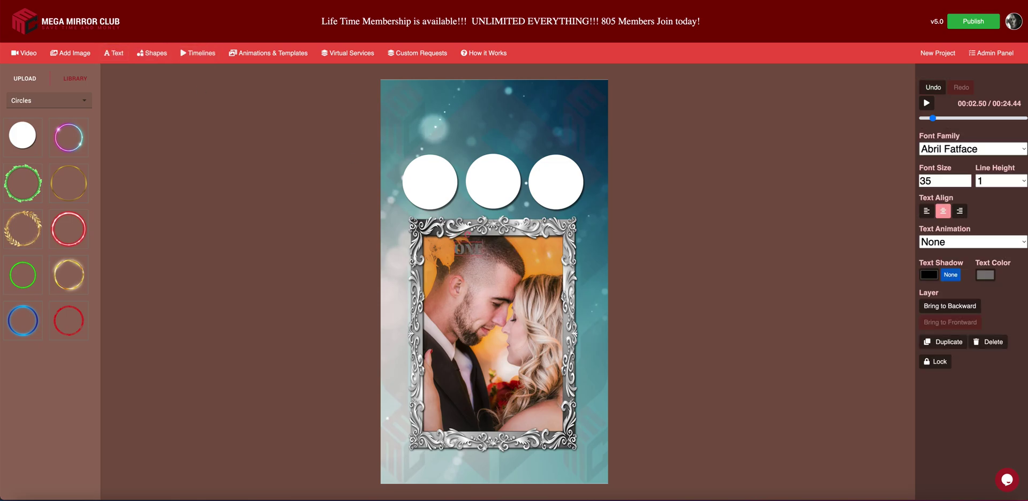
{"action": "key", "text": "Return"}
{"action": "type", "text": "TH"}
{"action": "type", "text": "OTO"}
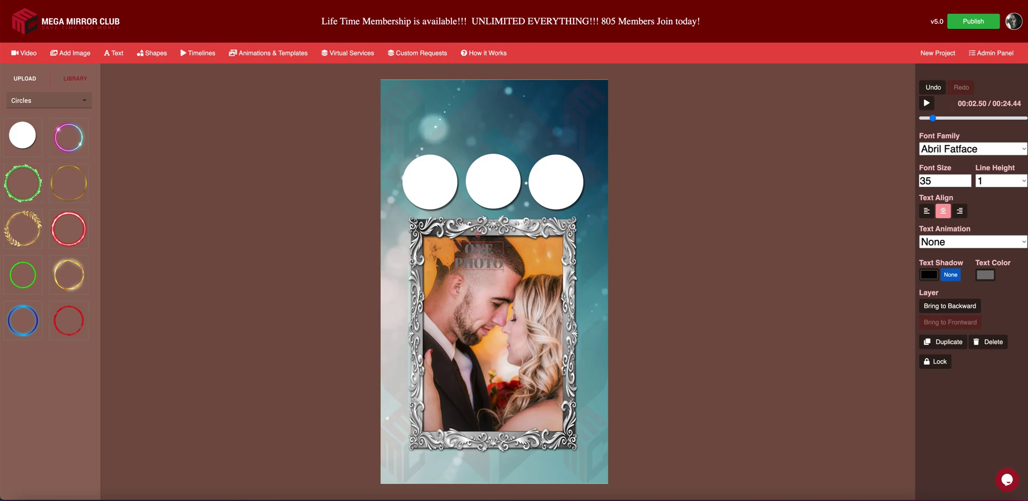
{"action": "left_click", "coordinate": [698, 272]}
{"action": "left_click_drag", "start_coordinate": [490, 268], "coordinate": [425, 189]}
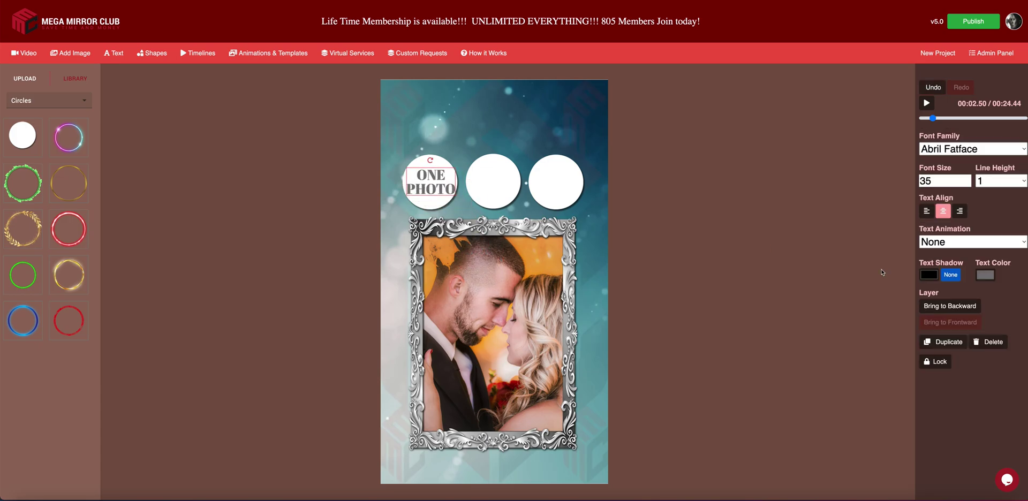
Try several darker and lighter grey shades as the text colour of "ONE PHOTO".
{"action": "left_click", "coordinate": [986, 276]}
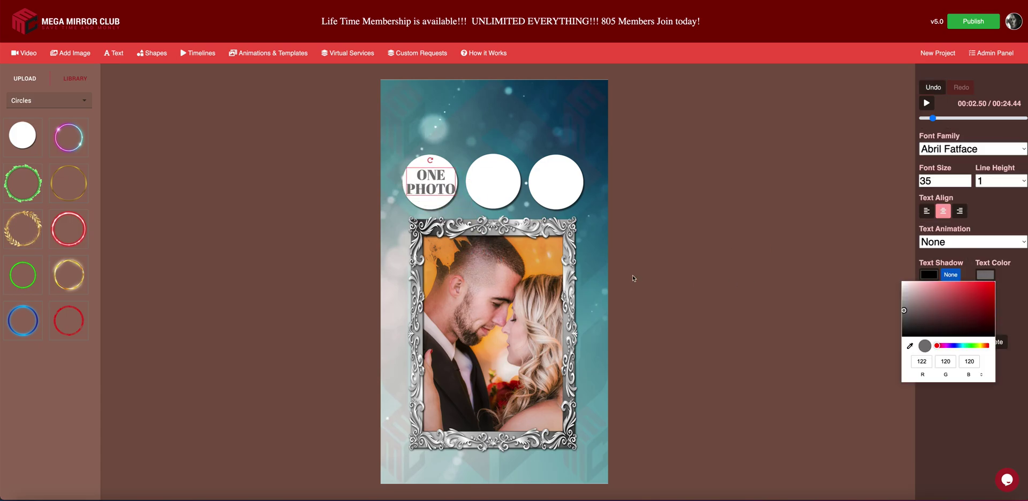
{"action": "left_click", "coordinate": [905, 322]}
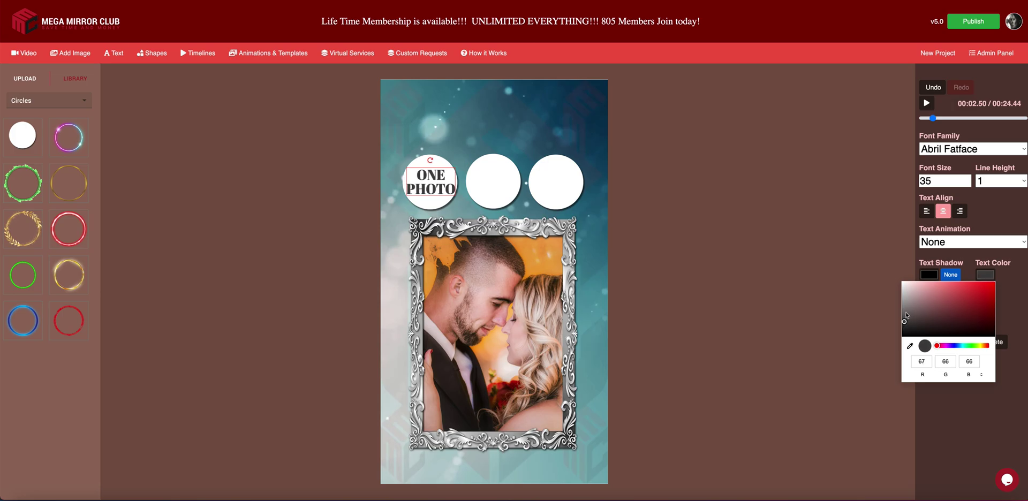
{"action": "left_click_drag", "start_coordinate": [905, 312], "coordinate": [904, 297]}
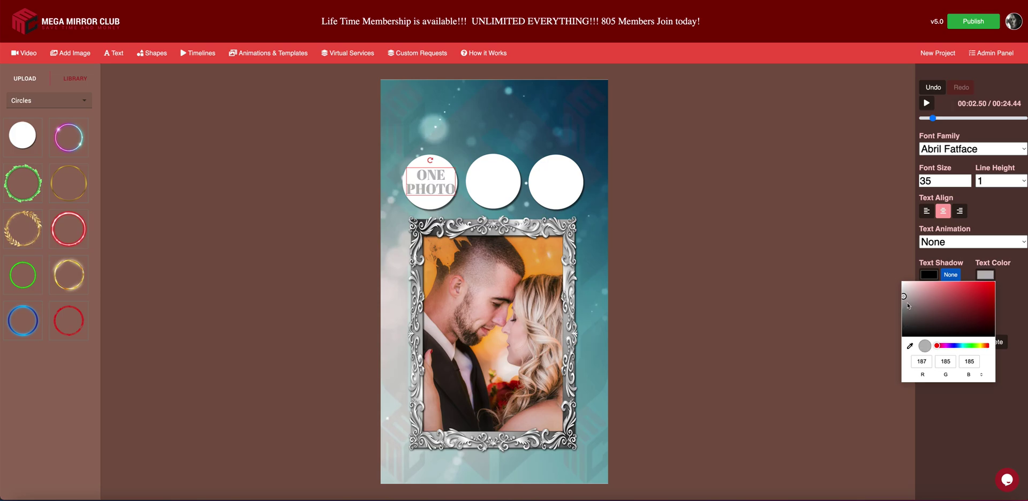
{"action": "left_click", "coordinate": [905, 321]}
{"action": "left_click_drag", "start_coordinate": [905, 323], "coordinate": [904, 320]}
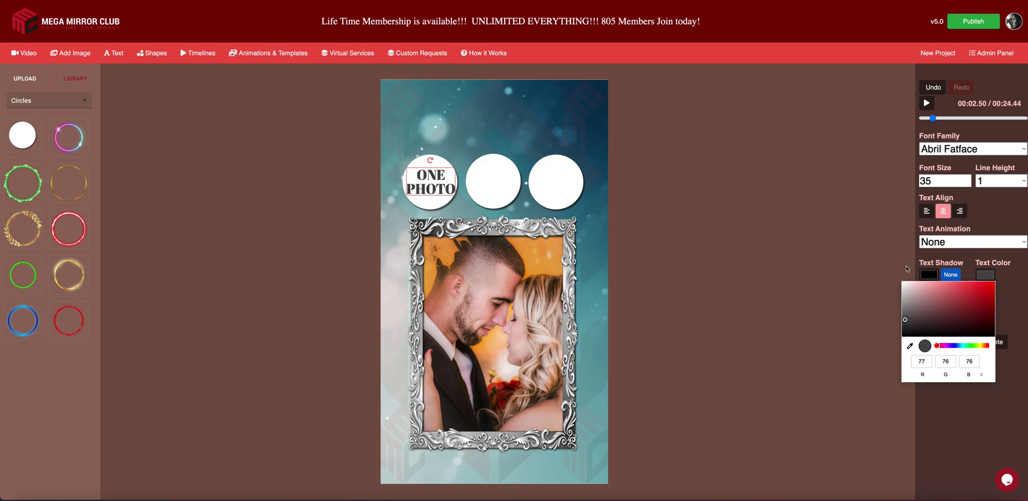
{"action": "left_click_drag", "start_coordinate": [905, 320], "coordinate": [905, 310]}
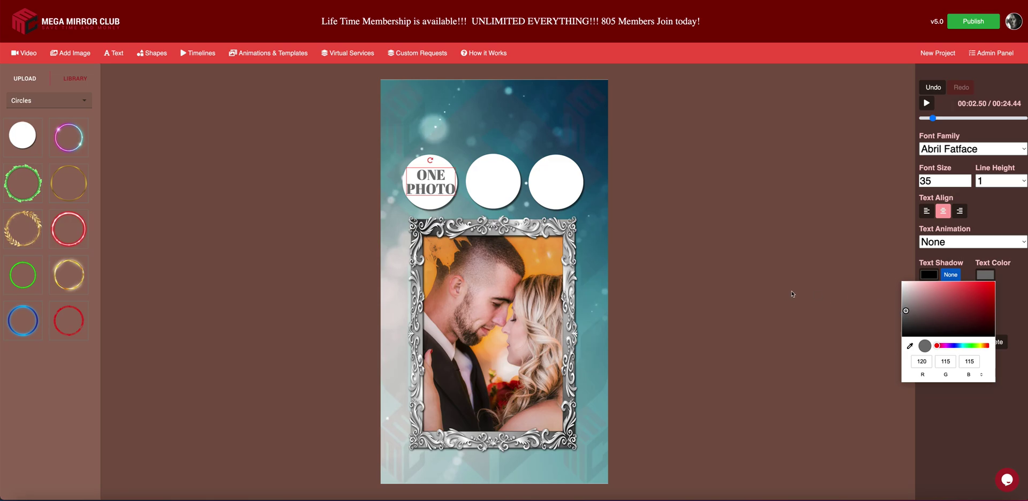
{"action": "left_click", "coordinate": [906, 319]}
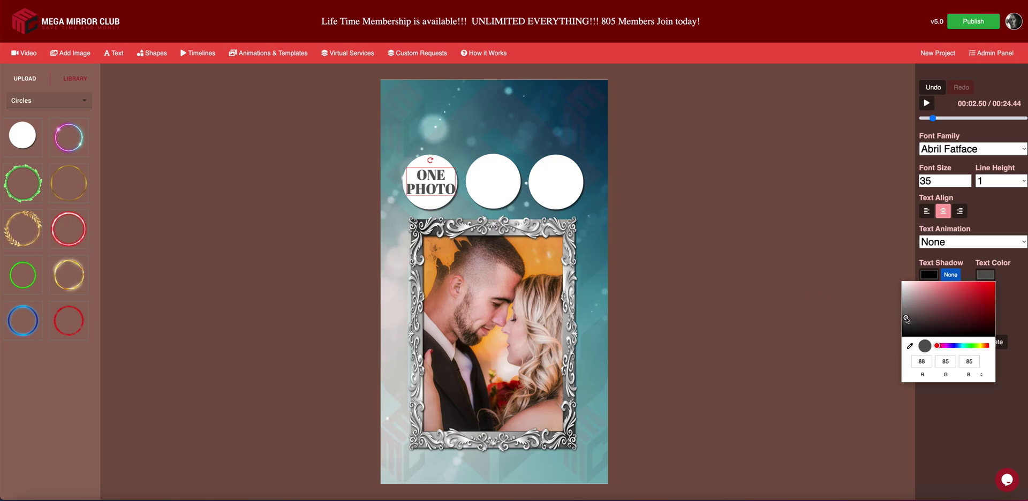
Recolour the "ONE PHOTO" text with the dark brown (RGB 49, 33, 28) sampled from the dark Undo control.
{"action": "left_click", "coordinate": [910, 346]}
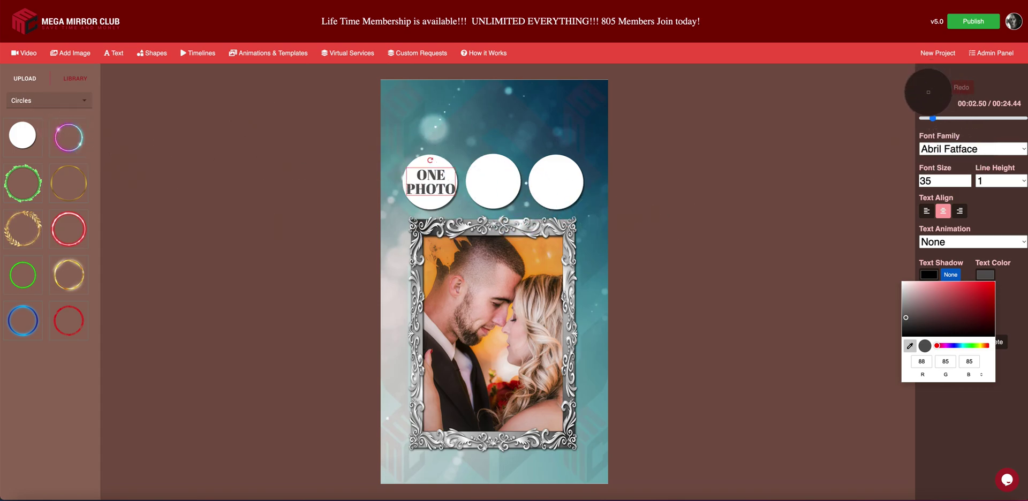
{"action": "left_click", "coordinate": [928, 92]}
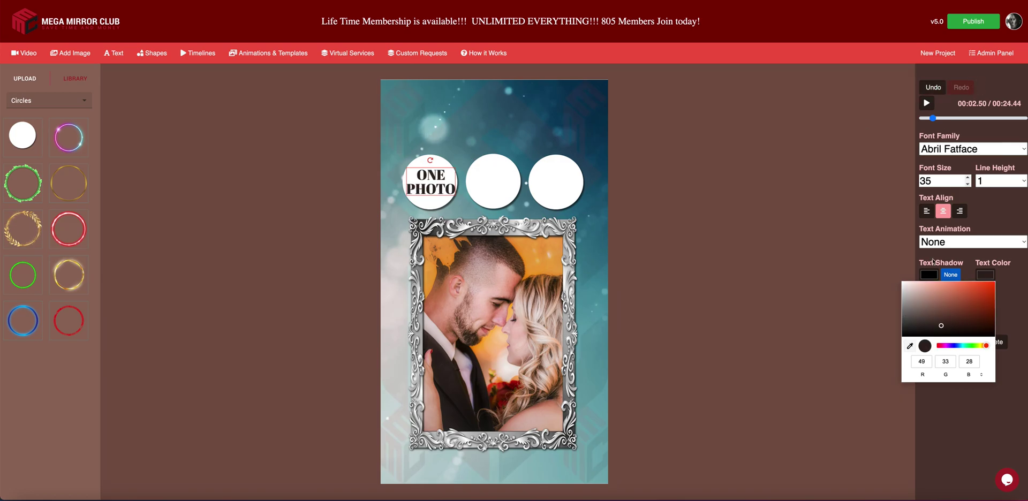
{"action": "left_click", "coordinate": [836, 333]}
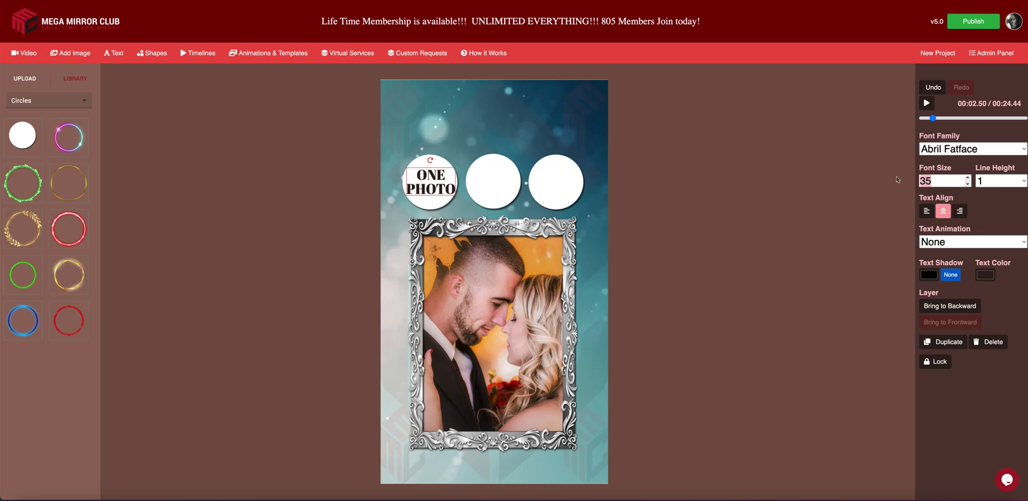
Set the "ONE PHOTO" text's font size to 30 and re-centre it in the first circle.
{"action": "type", "text": "30"}
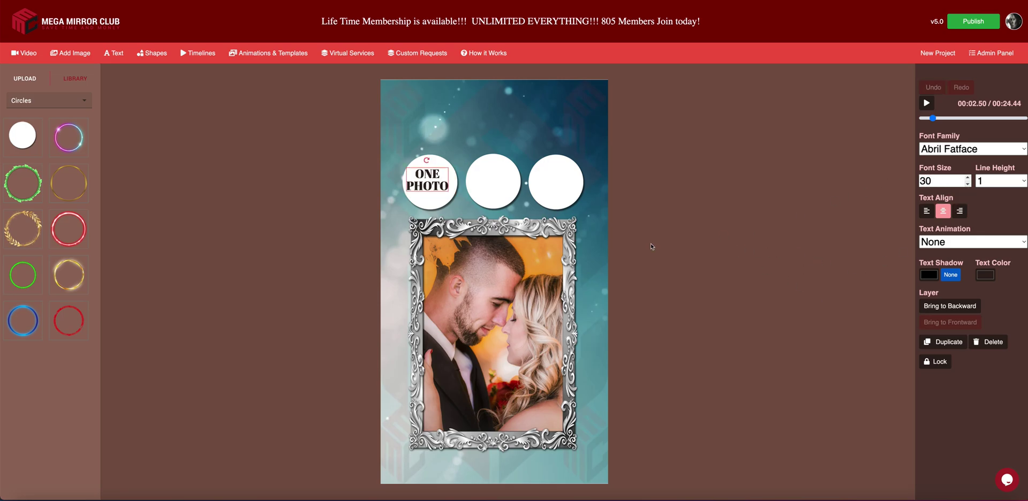
{"action": "left_click_drag", "start_coordinate": [427, 186], "coordinate": [432, 189]}
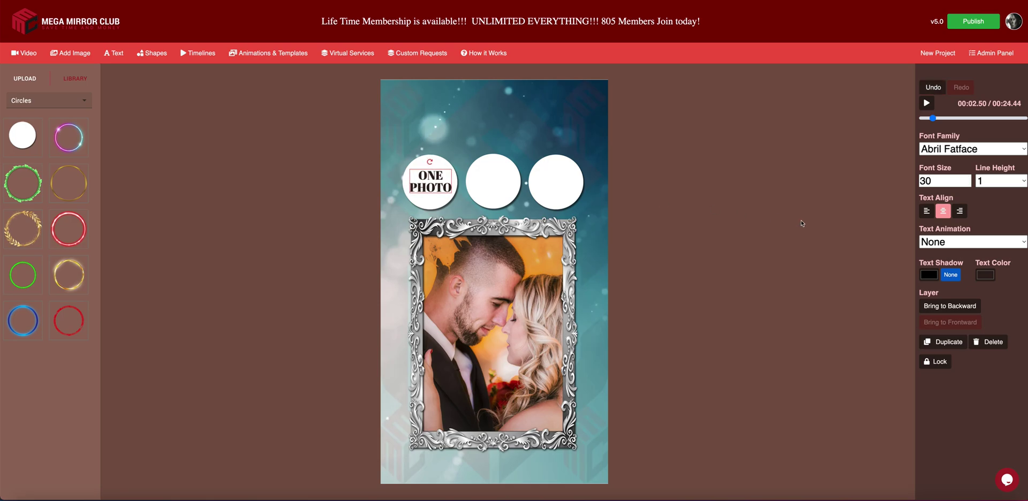
Duplicate the "ONE PHOTO" text onto the middle circle and change the copy to "TWO PHOTOS".
{"action": "left_click", "coordinate": [940, 342]}
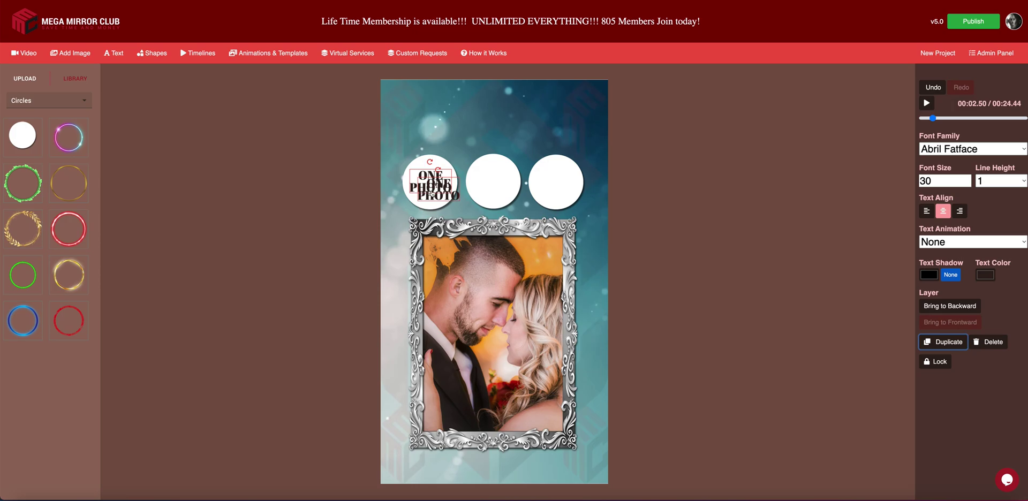
{"action": "left_click_drag", "start_coordinate": [433, 190], "coordinate": [501, 176]}
{"action": "left_click", "coordinate": [488, 185]}
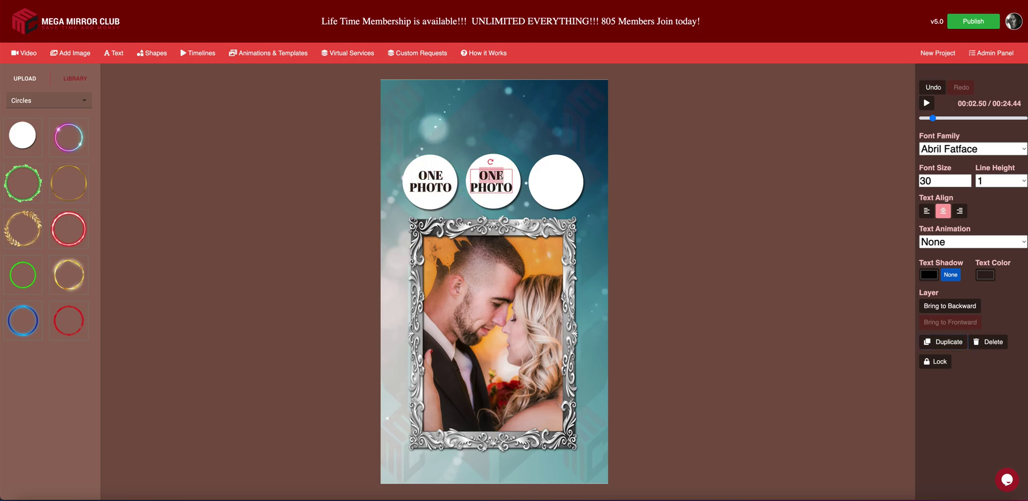
{"action": "type", "text": "TWO"}
{"action": "left_click", "coordinate": [511, 187]}
{"action": "type", "text": "S"}
Duplicate the "TWO PHOTOS" text onto the third circle and change the copy to "THREE PHOTOS".
{"action": "left_click", "coordinate": [567, 192]}
{"action": "left_click_drag", "start_coordinate": [499, 182], "coordinate": [575, 174]}
{"action": "left_click", "coordinate": [942, 341]}
{"action": "type", "text": "HREE"}
{"action": "key", "text": "Escape"}
{"action": "left_click", "coordinate": [556, 184]}
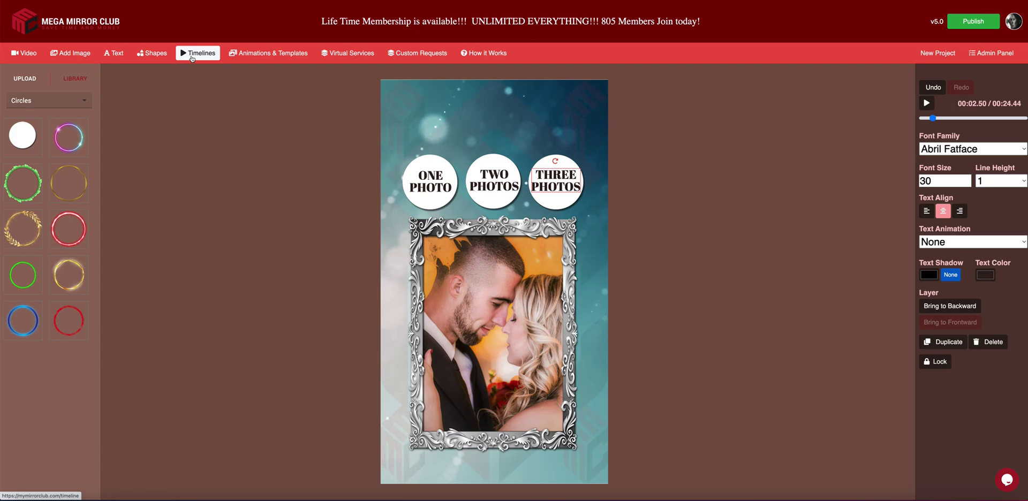
Add a heading text reading "SELECT AN EXPERIENCE" and position it above the three circles.
{"action": "left_click", "coordinate": [117, 54]}
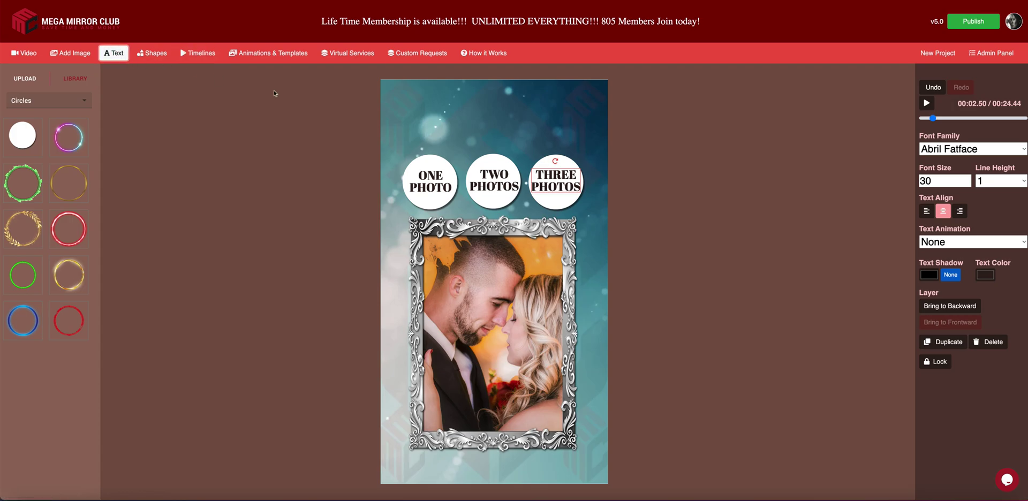
{"action": "left_click_drag", "start_coordinate": [489, 196], "coordinate": [488, 126]}
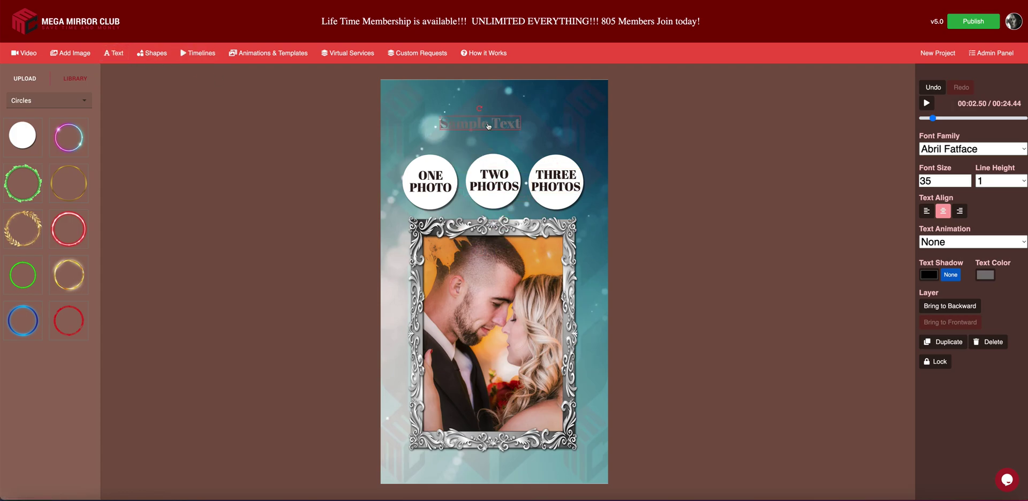
{"action": "triple_click", "coordinate": [450, 121]}
{"action": "type", "text": "SELECT AN EXPERIENCE"}
{"action": "left_click", "coordinate": [664, 145]}
{"action": "left_click_drag", "start_coordinate": [542, 120], "coordinate": [516, 124]}
Set the "SELECT AN EXPERIENCE" heading to the Advent Pro font at size 57 and centre it above the circles.
{"action": "left_click", "coordinate": [970, 149]}
{"action": "left_click", "coordinate": [958, 195]}
{"action": "left_click", "coordinate": [528, 135]}
{"action": "left_click", "coordinate": [506, 125]}
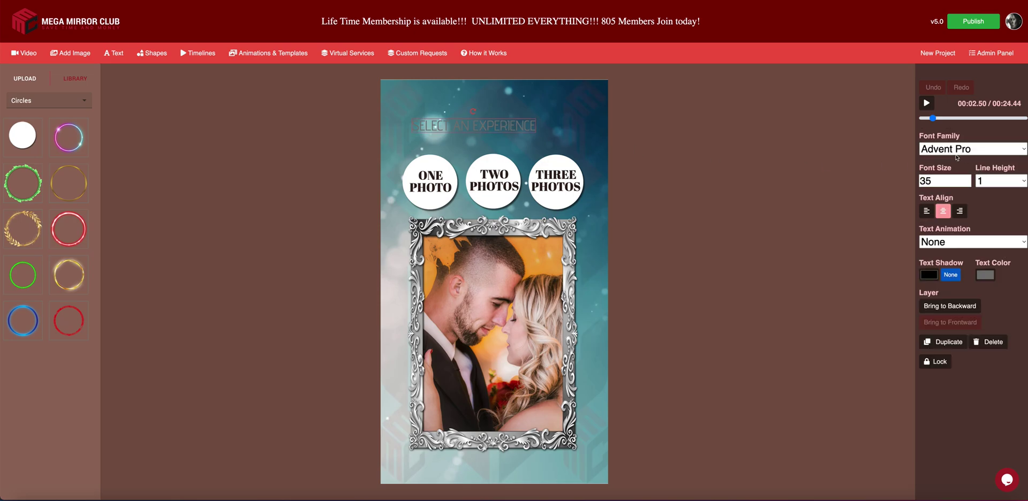
{"action": "left_click_drag", "start_coordinate": [967, 179], "coordinate": [967, 180]}
{"action": "left_click_drag", "start_coordinate": [569, 138], "coordinate": [552, 139]}
Give the "SELECT AN EXPERIENCE" heading the Wipe text animation and a light grey text colour.
{"action": "left_click", "coordinate": [946, 242]}
{"action": "left_click", "coordinate": [947, 272]}
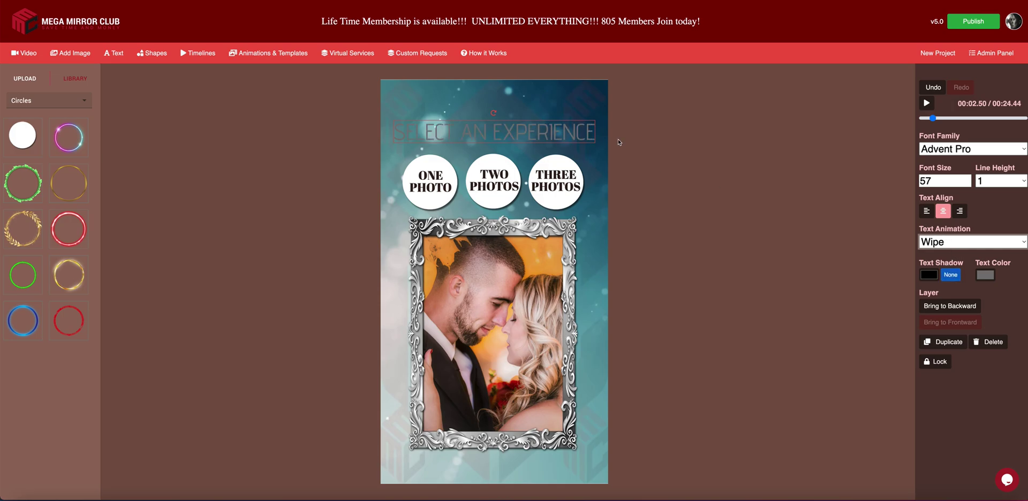
{"action": "left_click", "coordinate": [567, 138]}
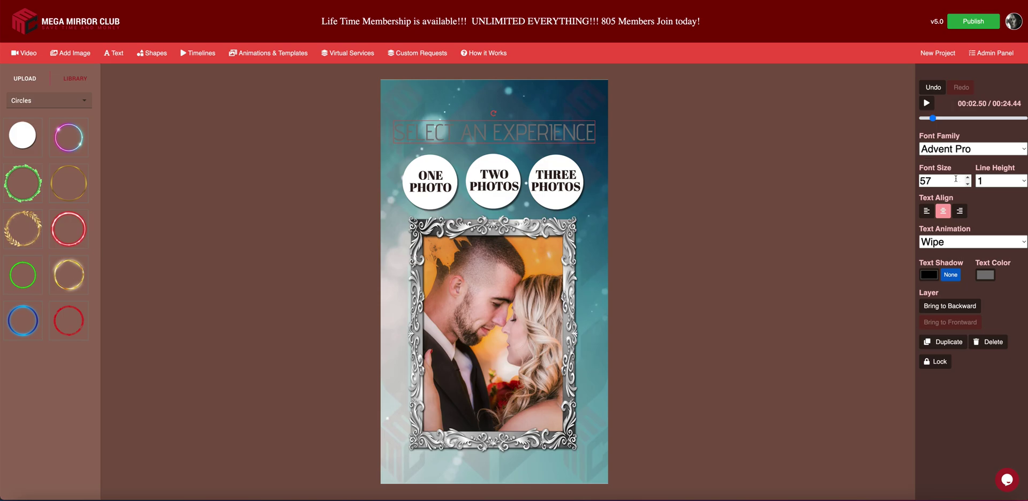
{"action": "left_click", "coordinate": [985, 275]}
{"action": "left_click", "coordinate": [905, 303]}
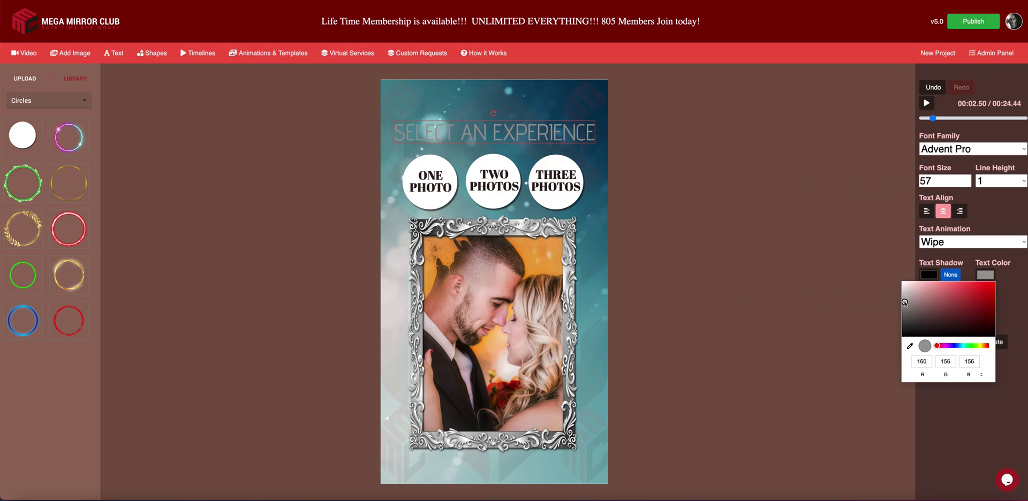
{"action": "left_click_drag", "start_coordinate": [904, 303], "coordinate": [904, 301]}
{"action": "left_click", "coordinate": [884, 303]}
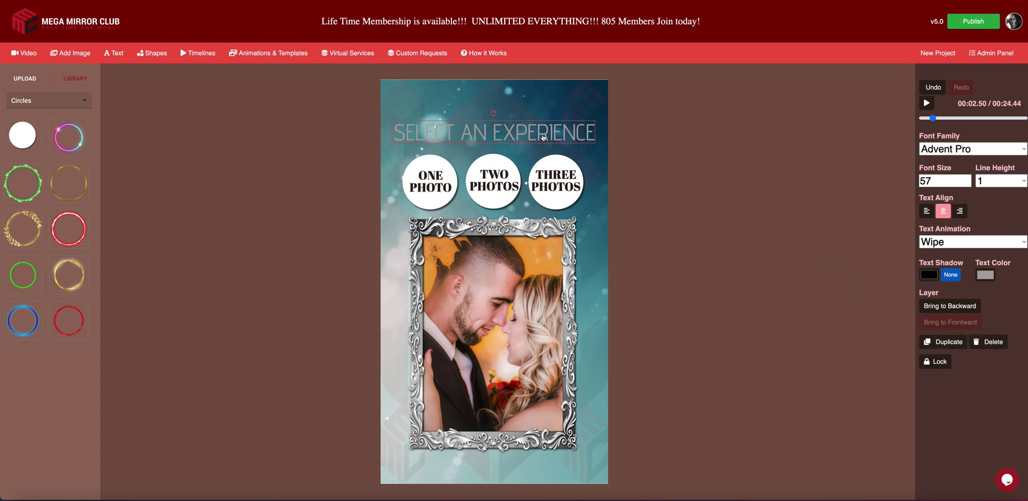
Add a new text centred above the "SELECT AN EXPERIENCE" heading and give it the Fade text animation.
{"action": "left_click", "coordinate": [113, 53]}
{"action": "left_click_drag", "start_coordinate": [511, 249], "coordinate": [511, 100]}
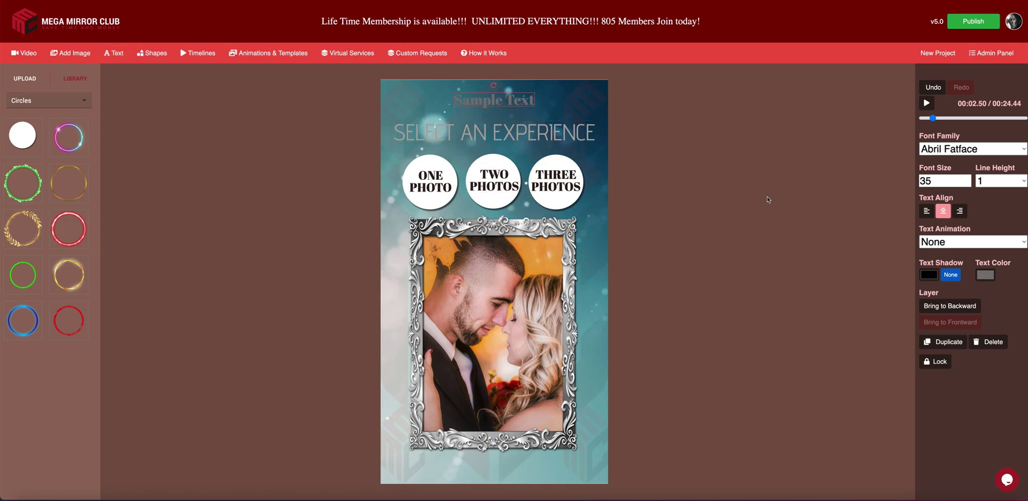
{"action": "left_click", "coordinate": [972, 243]}
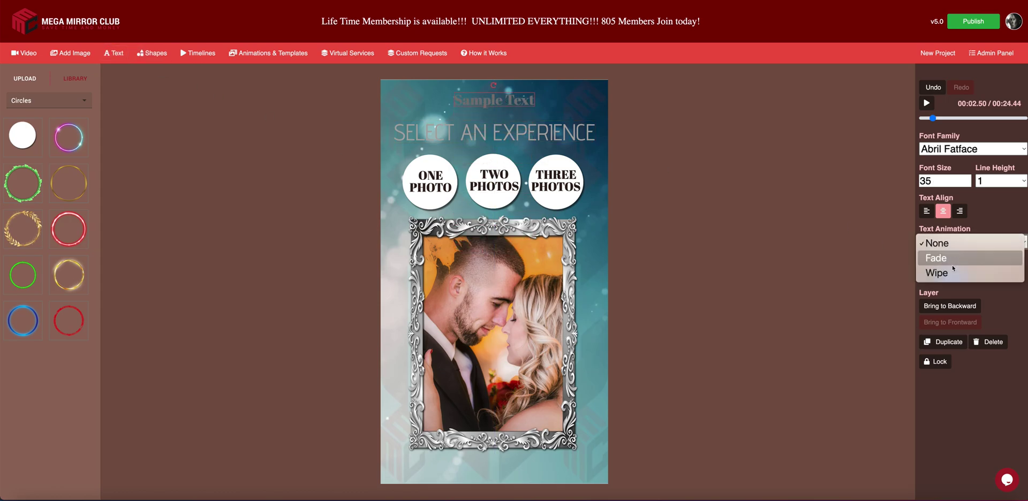
{"action": "left_click", "coordinate": [953, 263]}
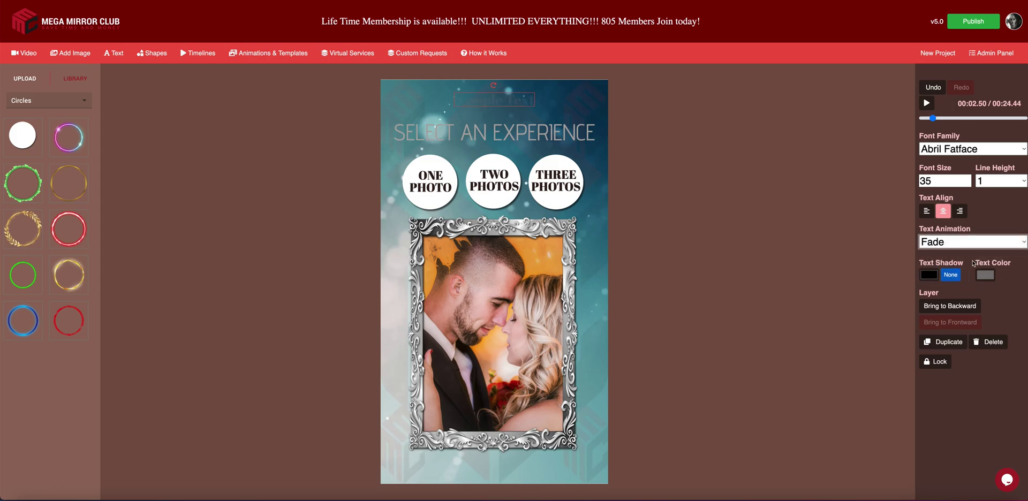
Set the "Sample Text" line to a near-white text colour and the Alex Brush font.
{"action": "left_click", "coordinate": [986, 275]}
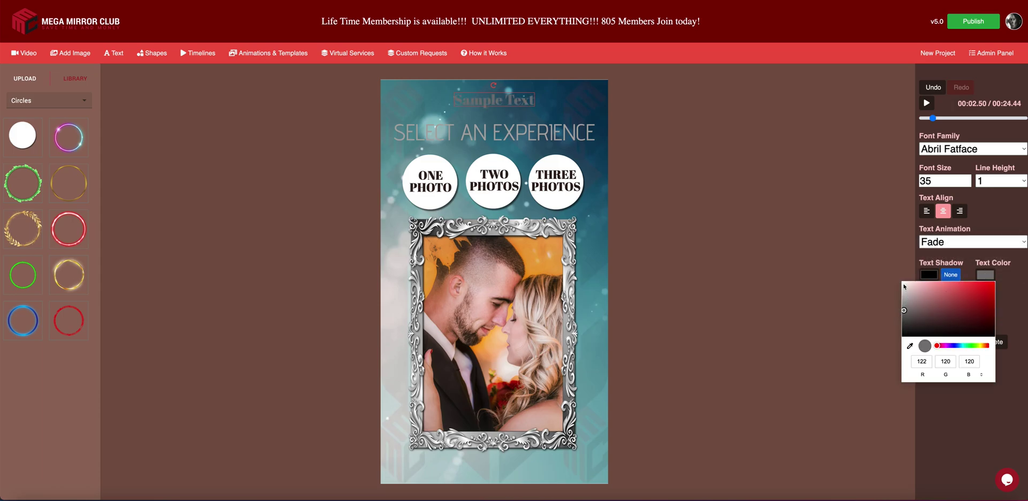
{"action": "left_click", "coordinate": [904, 286]}
{"action": "left_click", "coordinate": [910, 192]}
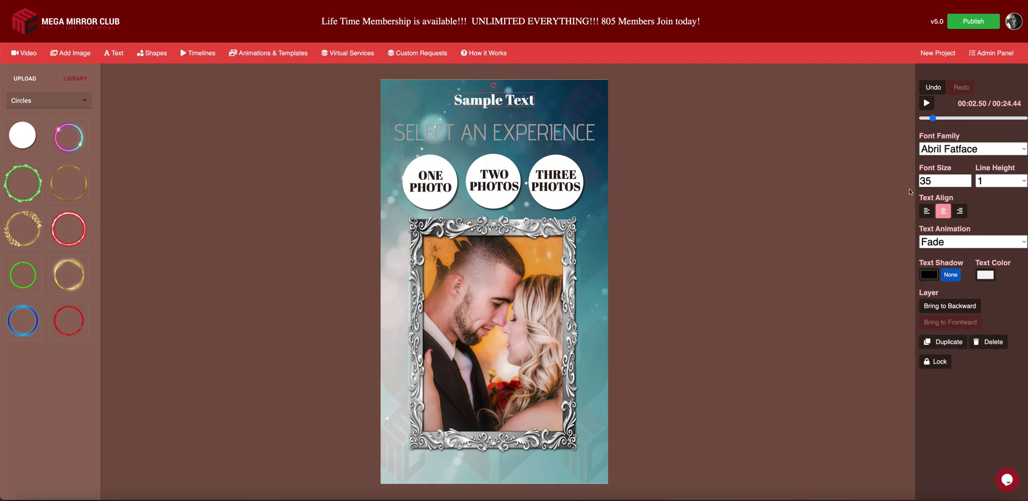
{"action": "left_click", "coordinate": [951, 152]}
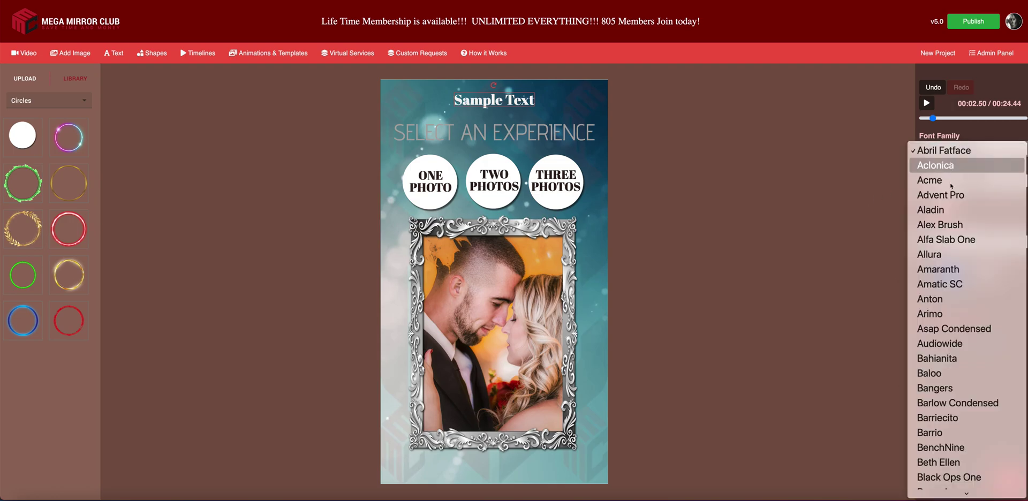
{"action": "left_click", "coordinate": [956, 229]}
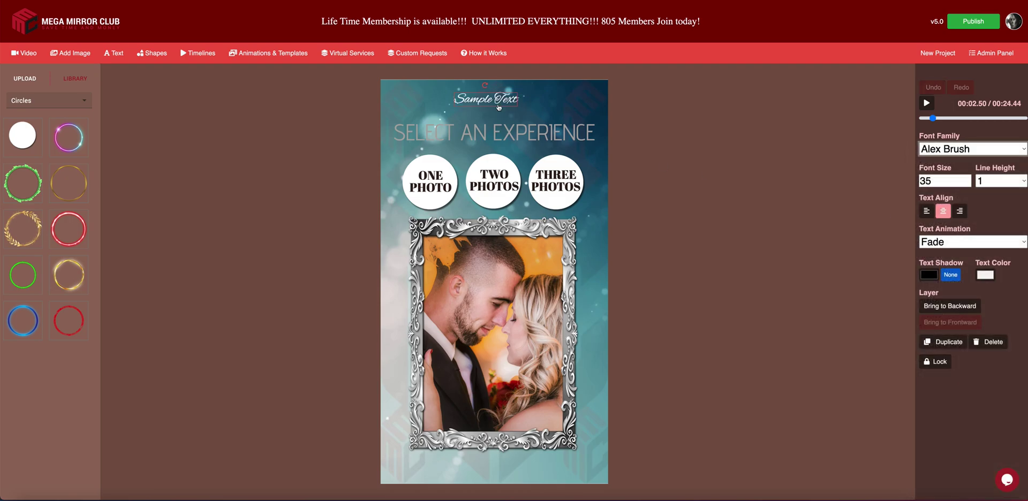
Replace the "Sample Text" line with the couple's first names followed by "Wedding".
{"action": "left_click_drag", "start_coordinate": [456, 100], "coordinate": [516, 100]}
{"action": "type", "text": "Julian"}
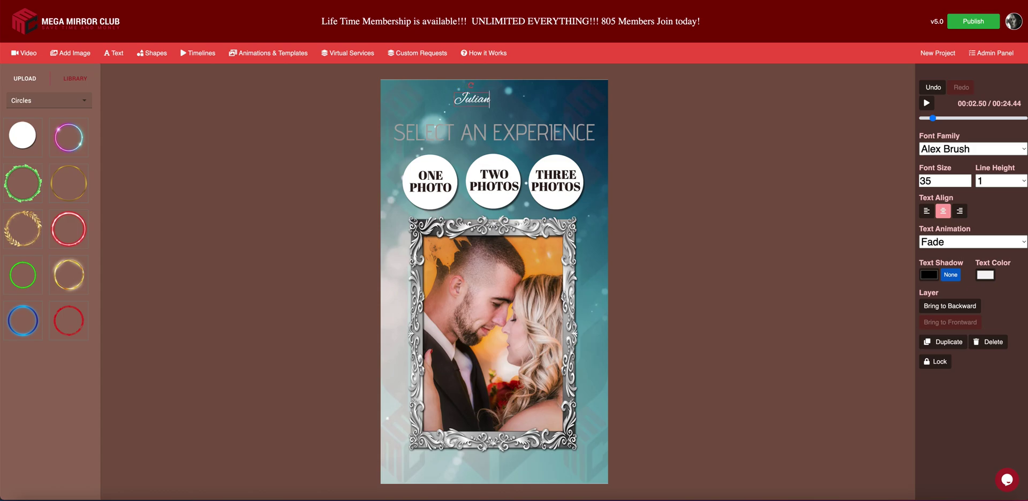
{"action": "key", "text": "BackSpace"}
{"action": "type", "text": "& Brian's Wedding"}
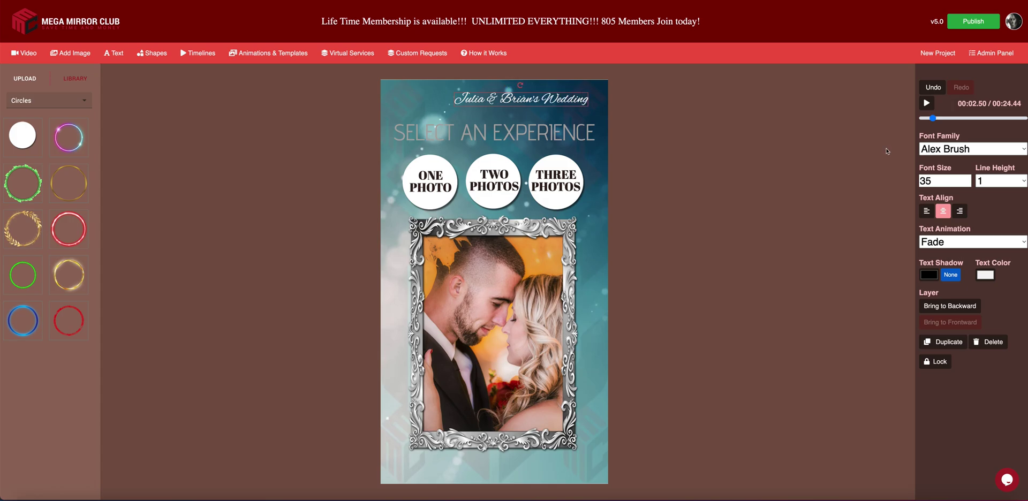
Enlarge the couple's wedding line to font size 53 and centre it above the "SELECT AN EXPERIENCE" heading.
{"action": "left_click_drag", "start_coordinate": [969, 176], "coordinate": [917, 182]}
{"action": "type", "text": "50"}
{"action": "left_click", "coordinate": [721, 149]}
{"action": "left_click_drag", "start_coordinate": [582, 102], "coordinate": [518, 100]}
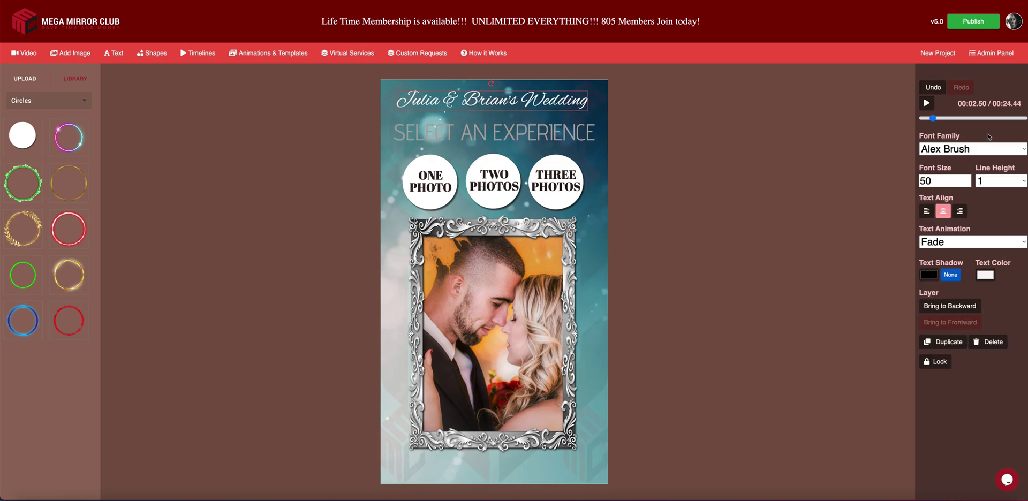
{"action": "left_click", "coordinate": [968, 178]}
{"action": "left_click", "coordinate": [967, 178]}
{"action": "left_click", "coordinate": [967, 179]}
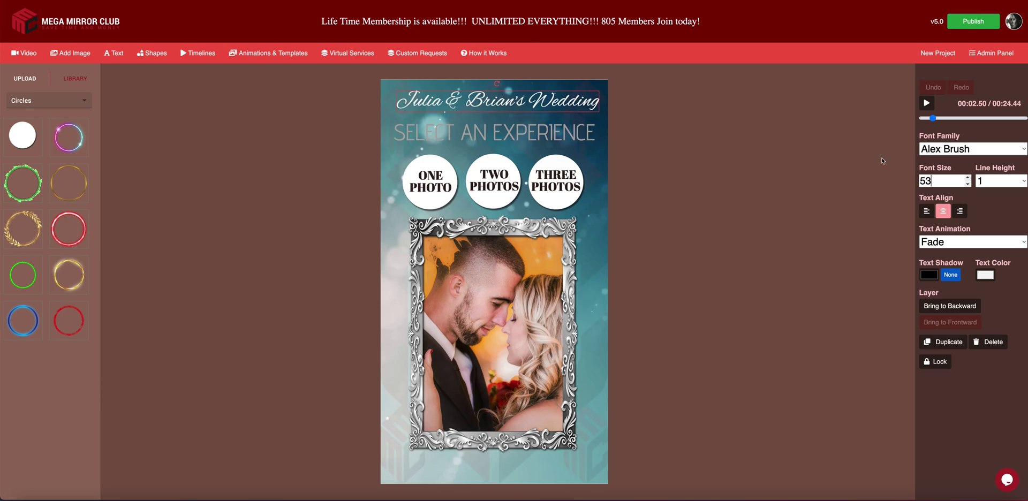
{"action": "left_click_drag", "start_coordinate": [575, 110], "coordinate": [571, 106]}
Reduce the "SELECT AN EXPERIENCE" heading's font size slightly and re-centre it a little lower, just above the circles.
{"action": "left_click", "coordinate": [569, 135]}
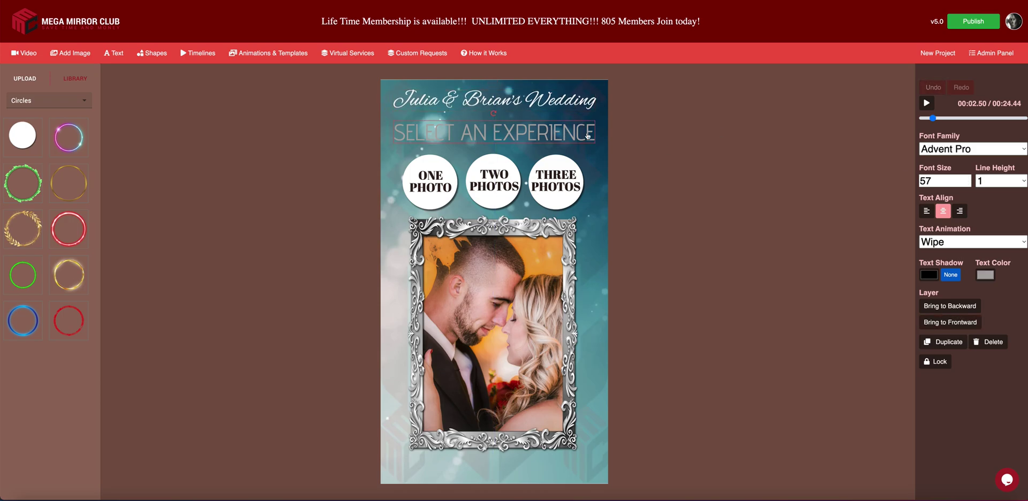
{"action": "left_click", "coordinate": [967, 184]}
{"action": "left_click", "coordinate": [968, 184]}
{"action": "left_click", "coordinate": [967, 184]}
{"action": "left_click", "coordinate": [967, 184]}
{"action": "left_click", "coordinate": [967, 184]}
{"action": "left_click_drag", "start_coordinate": [495, 136], "coordinate": [502, 141]}
Set the couple's wedding line to font size 55 and re-centre it at the top of the design.
{"action": "left_click", "coordinate": [513, 106]}
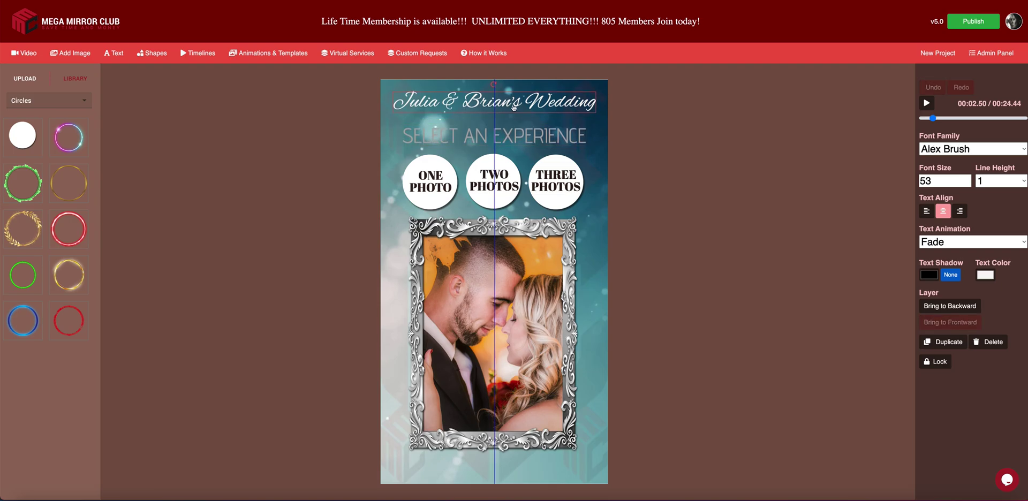
{"action": "left_click", "coordinate": [967, 181]}
{"action": "left_click", "coordinate": [967, 181]}
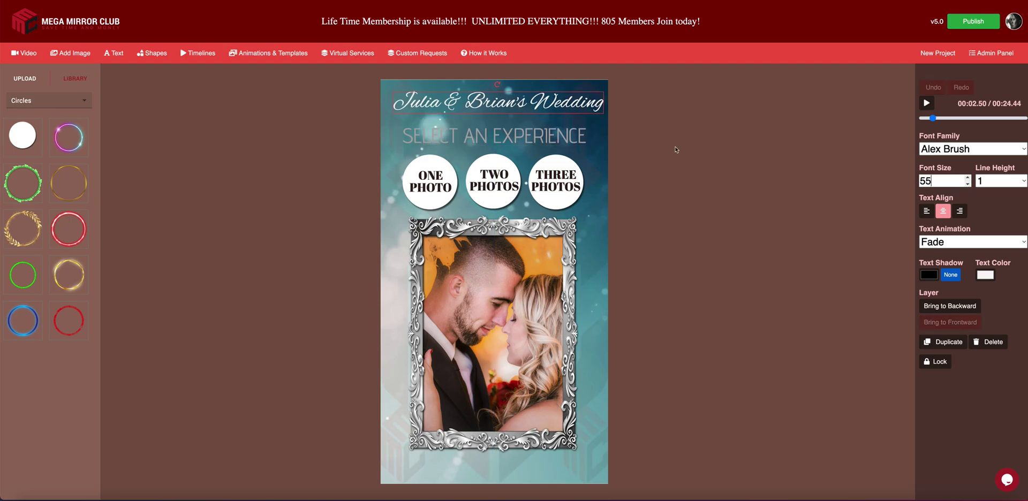
{"action": "left_click_drag", "start_coordinate": [558, 109], "coordinate": [549, 109]}
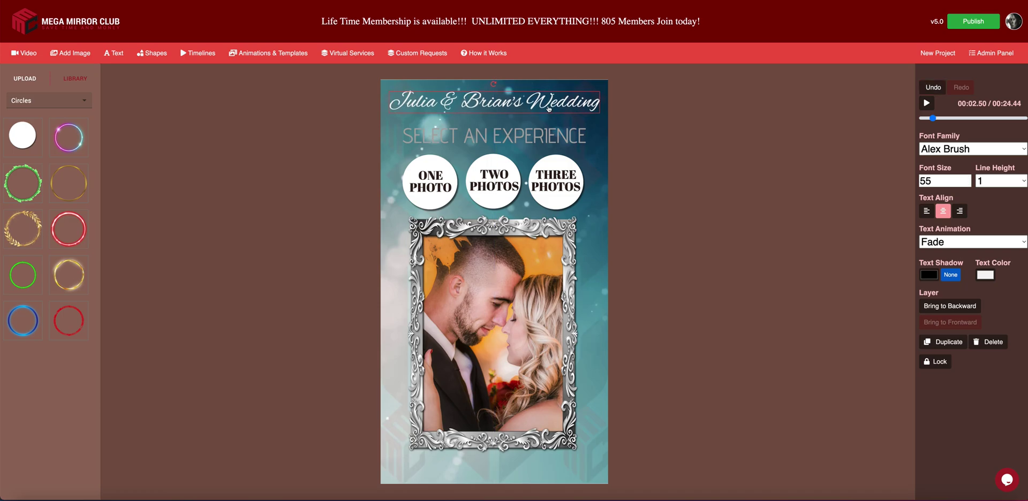
{"action": "left_click", "coordinate": [736, 149]}
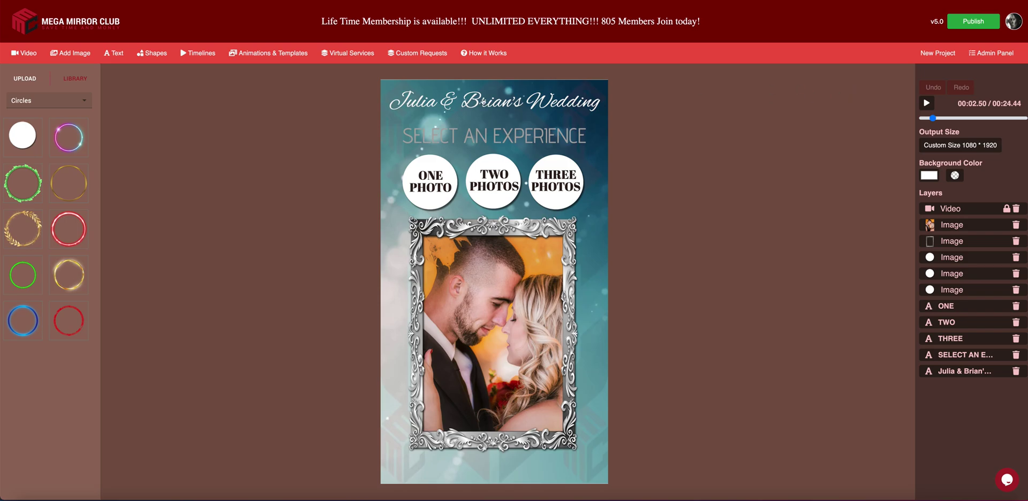
Play the animation preview and give each of the three white circles the Fade-In image effect.
{"action": "left_click", "coordinate": [929, 109]}
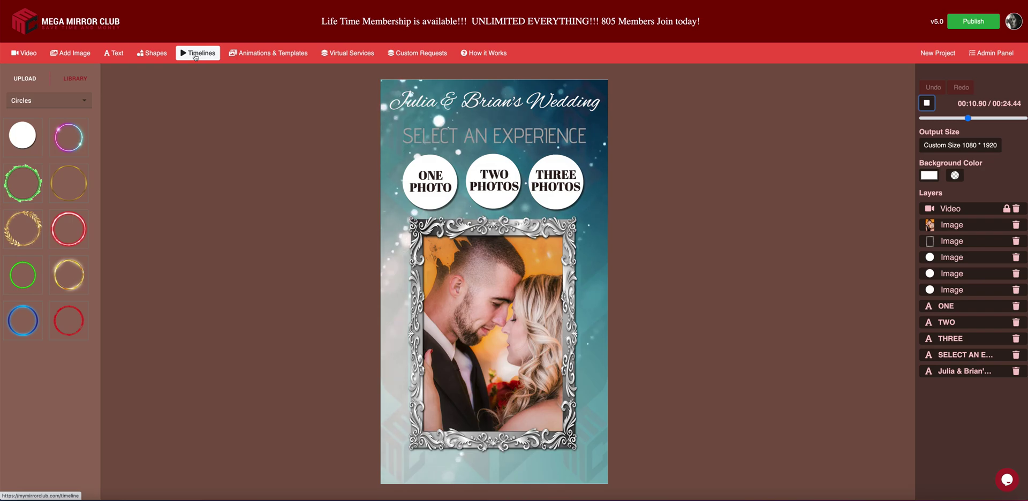
{"action": "left_click", "coordinate": [436, 160]}
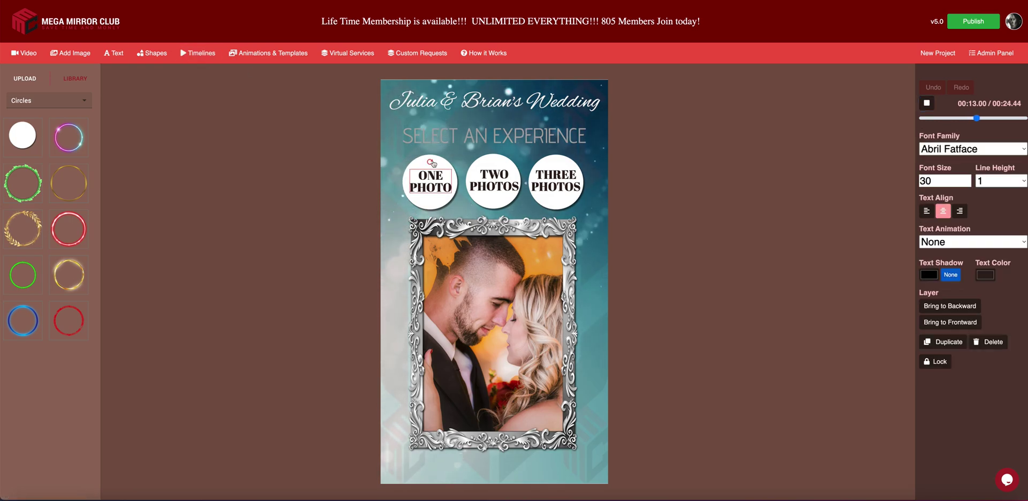
{"action": "left_click", "coordinate": [437, 161]}
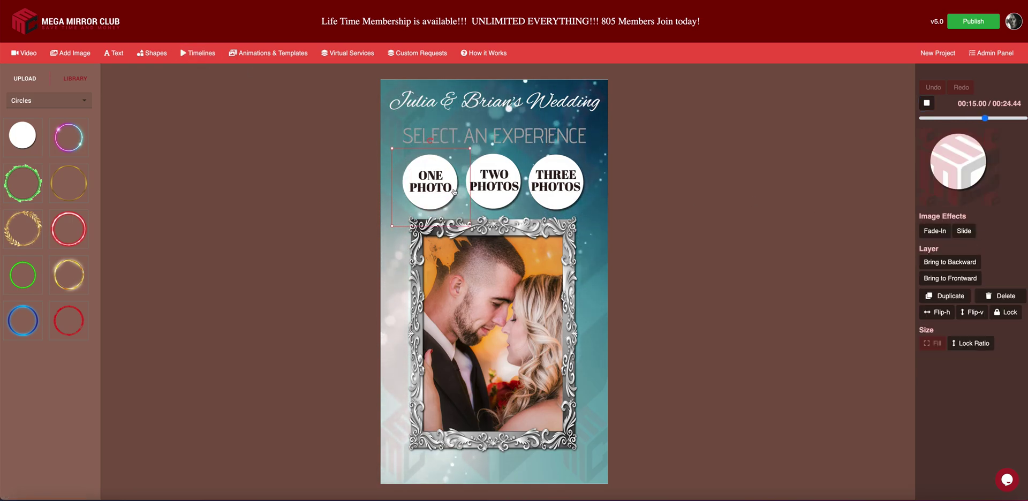
{"action": "left_click", "coordinate": [935, 230]}
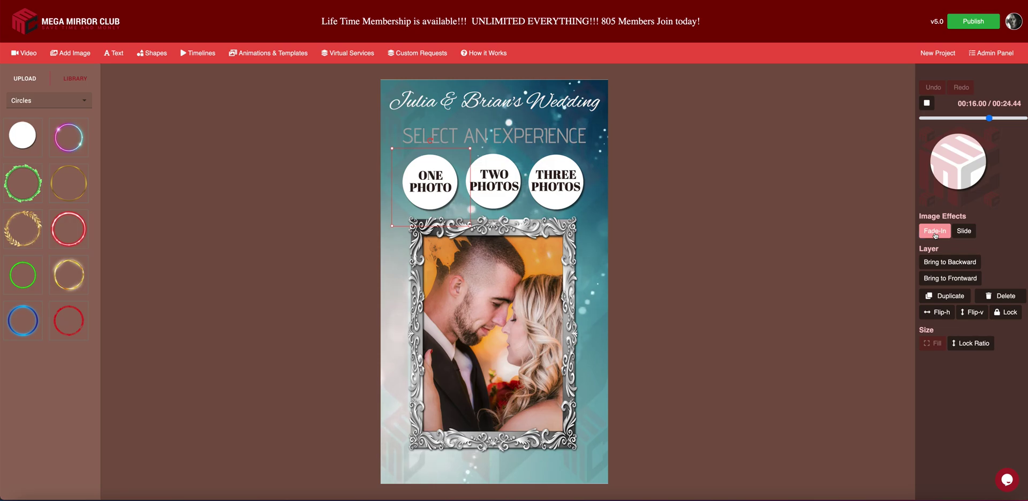
{"action": "left_click", "coordinate": [509, 163]}
{"action": "left_click", "coordinate": [934, 231]}
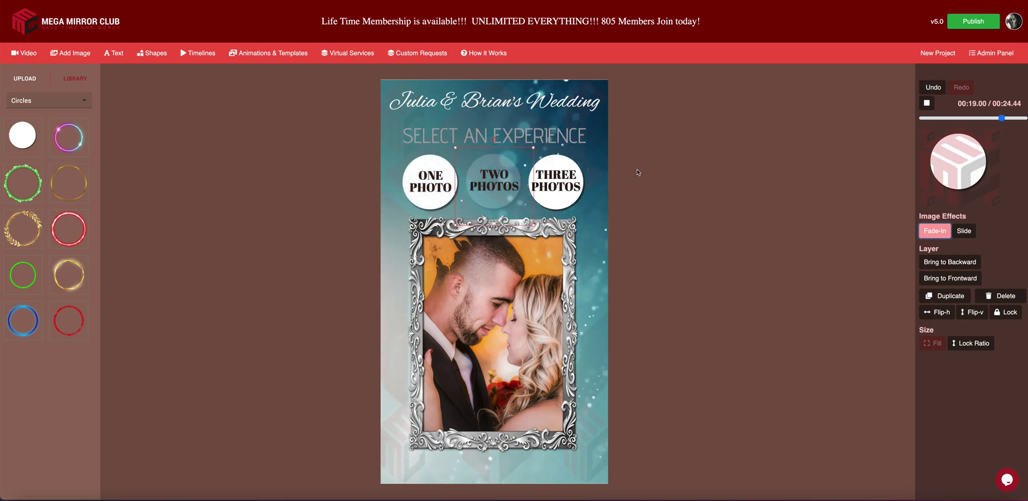
{"action": "left_click", "coordinate": [560, 163]}
{"action": "left_click", "coordinate": [932, 230]}
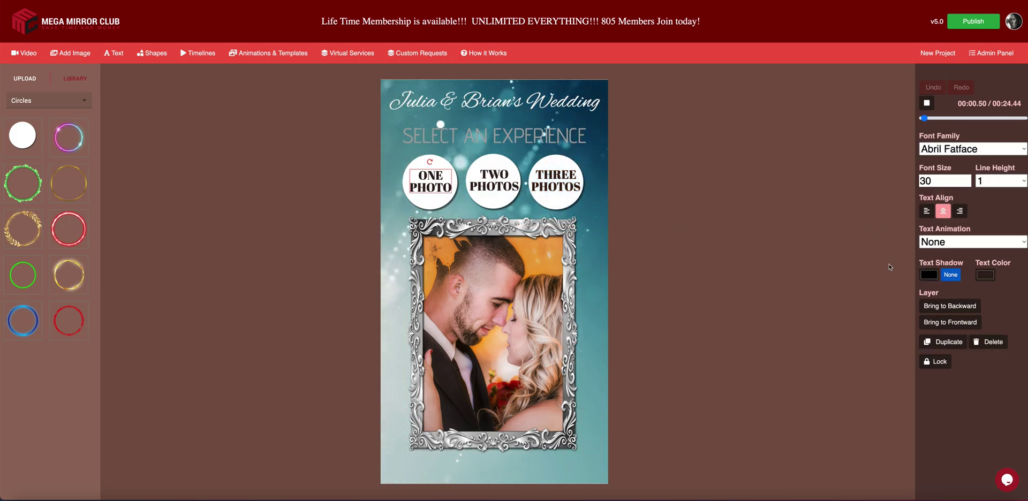
Give the "ONE PHOTO", "TWO PHOTOS" and "THREE PHOTOS" labels the Wipe text animation.
{"action": "left_click", "coordinate": [952, 243]}
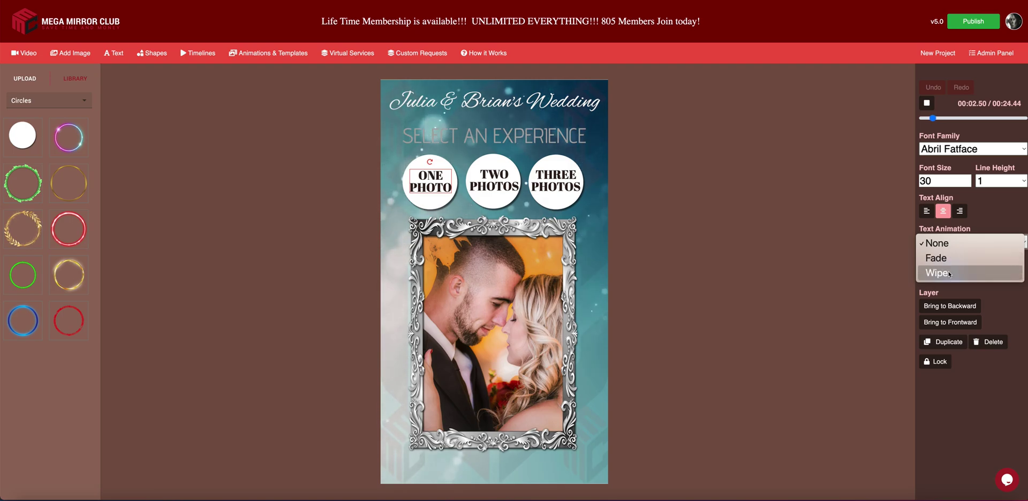
{"action": "left_click", "coordinate": [943, 270]}
{"action": "left_click", "coordinate": [500, 189]}
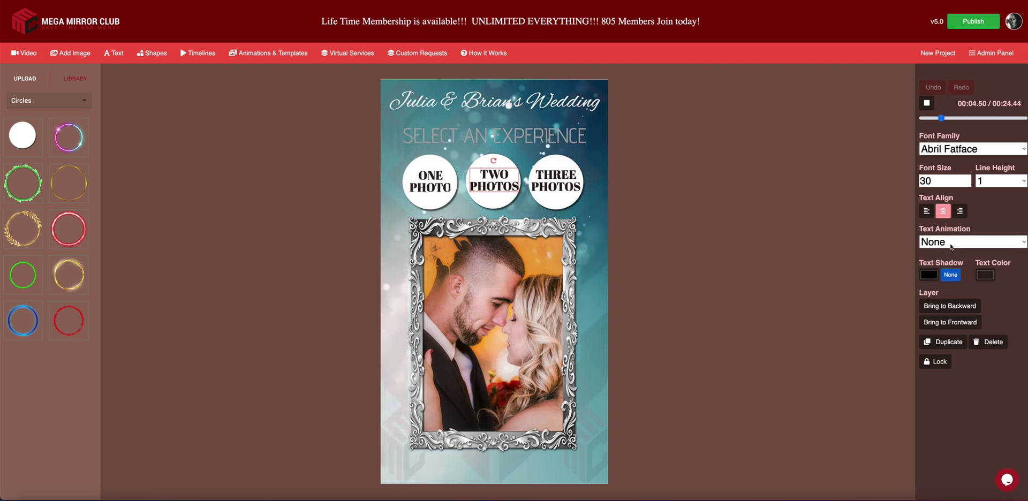
{"action": "left_click", "coordinate": [953, 242]}
{"action": "key", "text": "Return"}
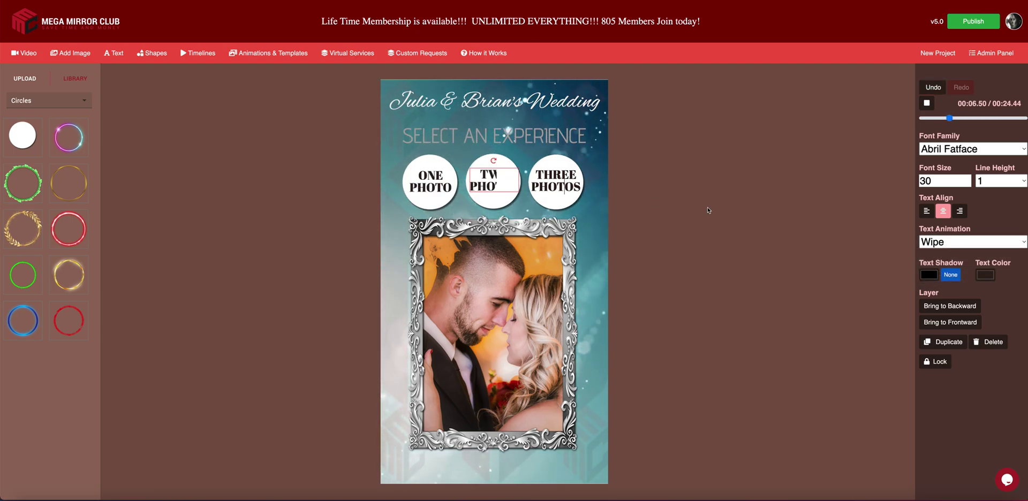
{"action": "left_click", "coordinate": [632, 189]}
{"action": "left_click", "coordinate": [555, 184]}
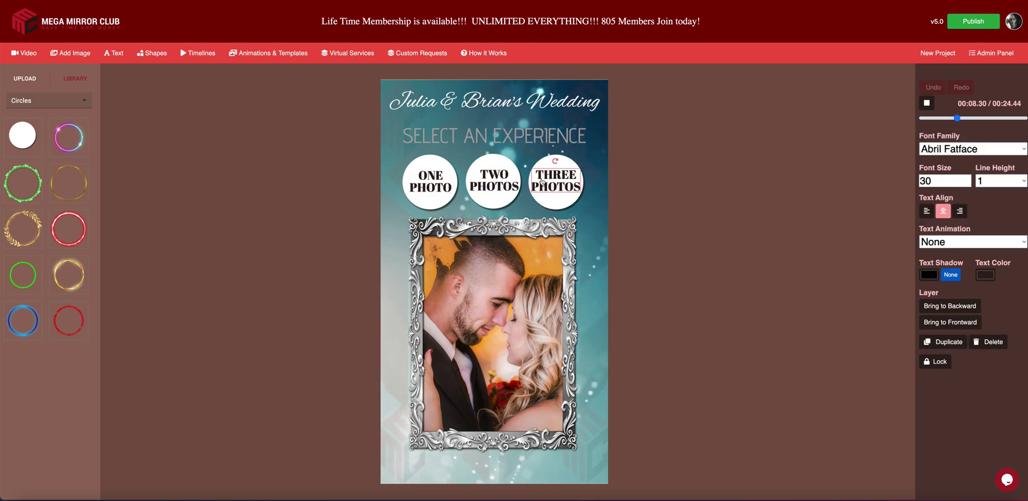
{"action": "left_click", "coordinate": [935, 243]}
{"action": "left_click", "coordinate": [936, 272]}
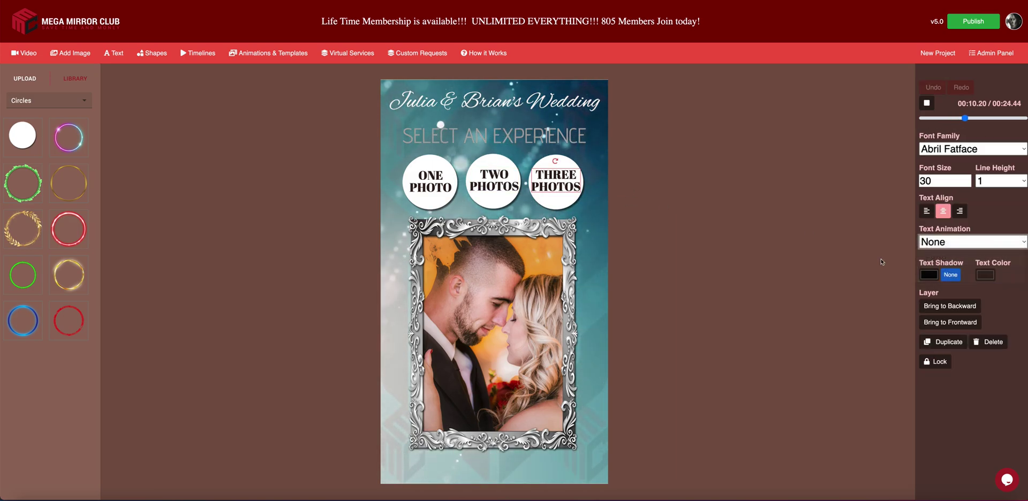
{"action": "left_click", "coordinate": [696, 206]}
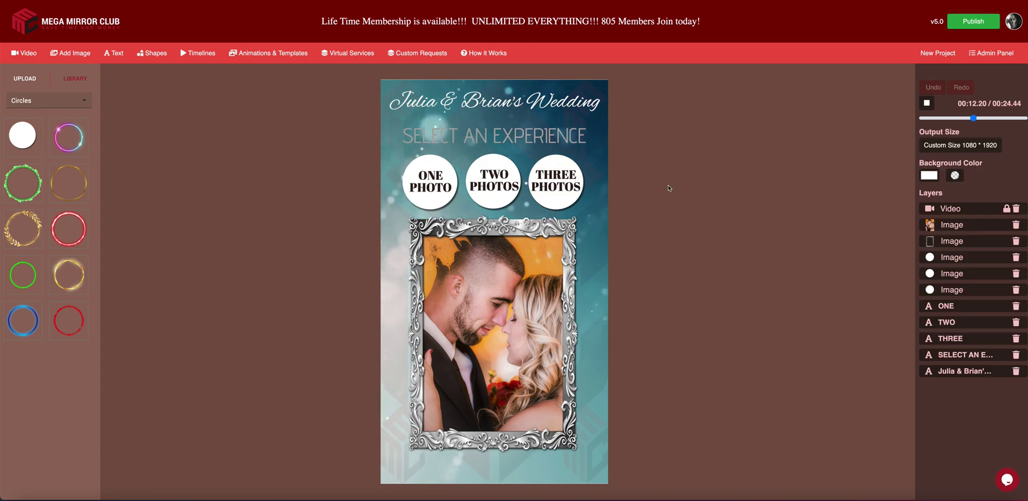
Open the timelines and stagger the starts of the three white circles so each one starts after the previous.
{"action": "left_click", "coordinate": [198, 53]}
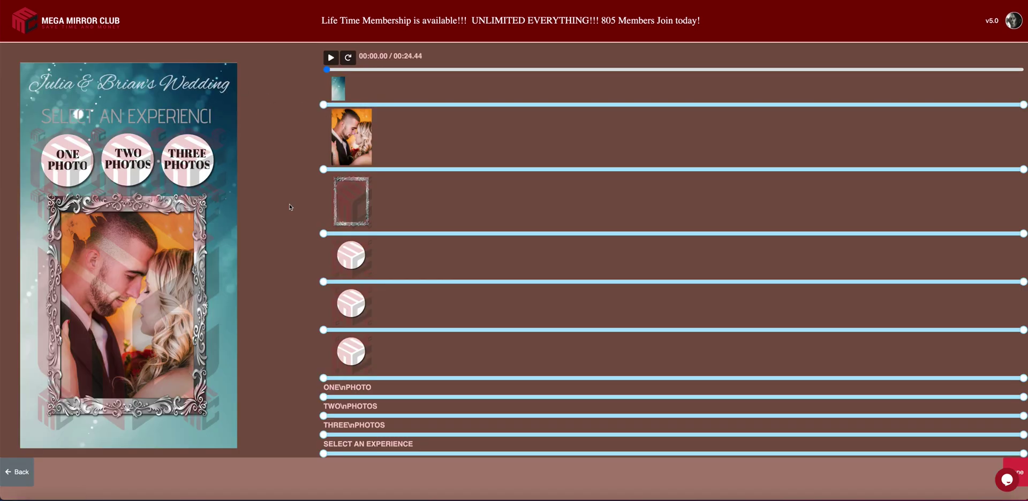
{"action": "scroll", "coordinate": [381, 268], "scroll_direction": "down", "scroll_amount": 1}
{"action": "scroll", "coordinate": [383, 268], "scroll_direction": "up", "scroll_amount": 1}
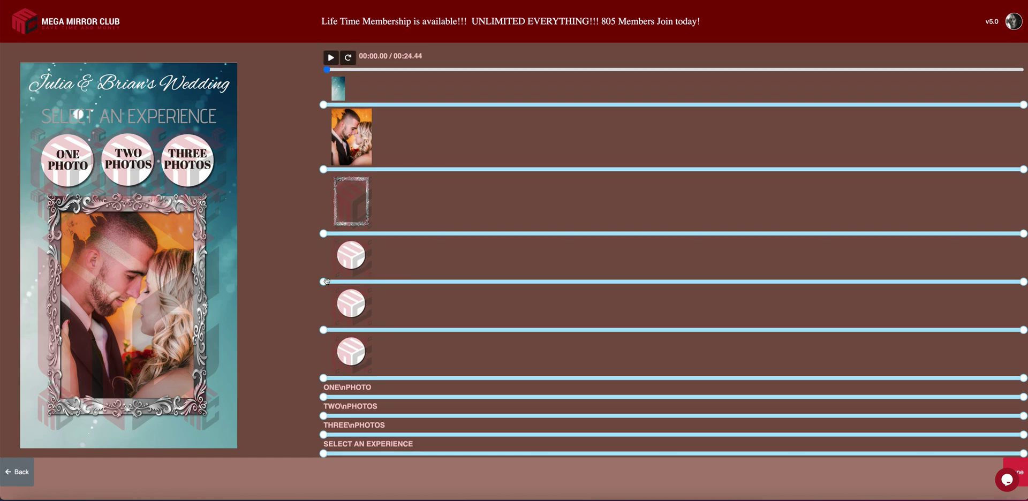
{"action": "left_click_drag", "start_coordinate": [323, 281], "coordinate": [350, 282]}
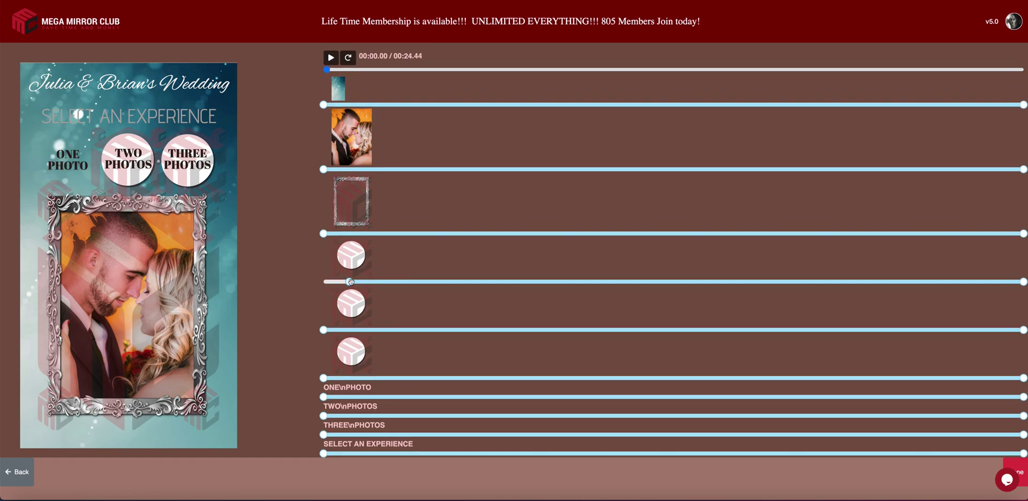
{"action": "left_click_drag", "start_coordinate": [323, 329], "coordinate": [377, 330]}
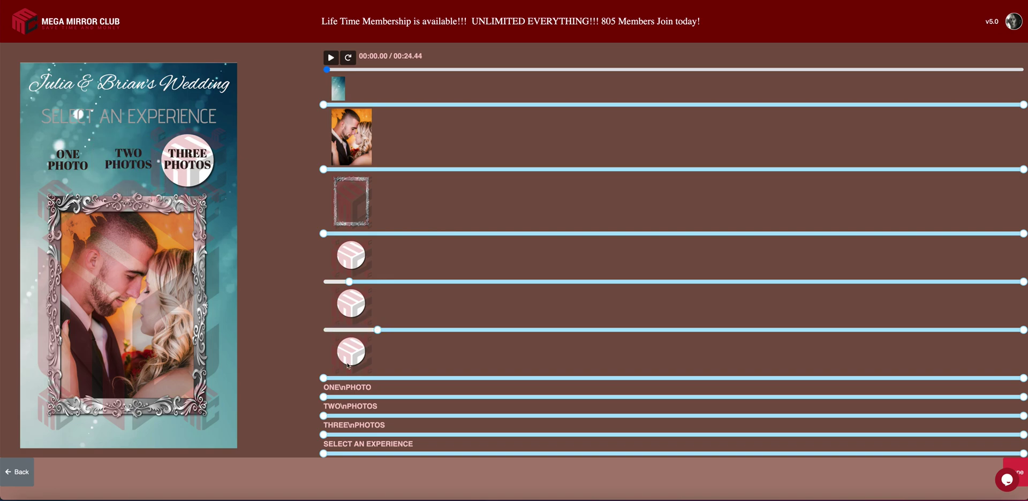
{"action": "left_click_drag", "start_coordinate": [323, 378], "coordinate": [394, 378]}
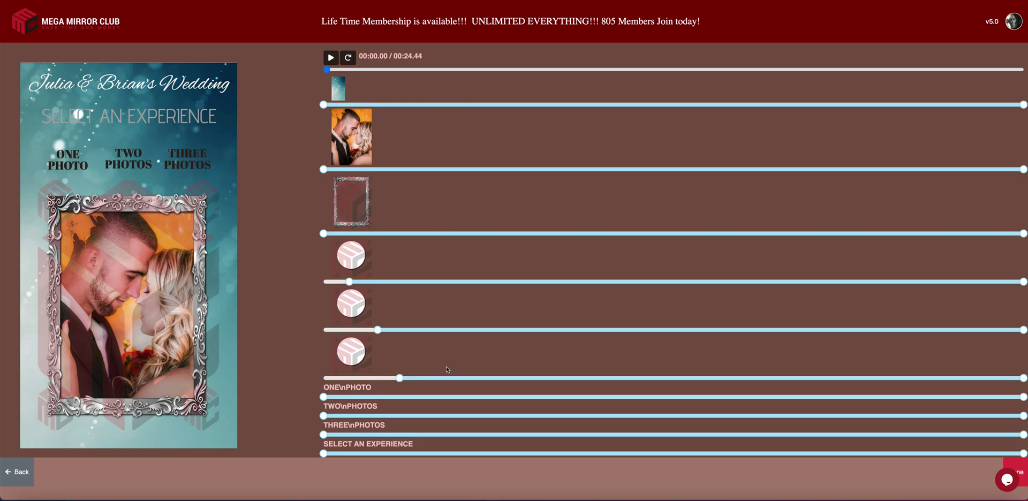
Delay the text timelines so the wedding line starts first, followed by the heading and the three labels in sequence, and finish the timeline editing.
{"action": "scroll", "coordinate": [407, 368], "scroll_direction": "down", "scroll_amount": 2}
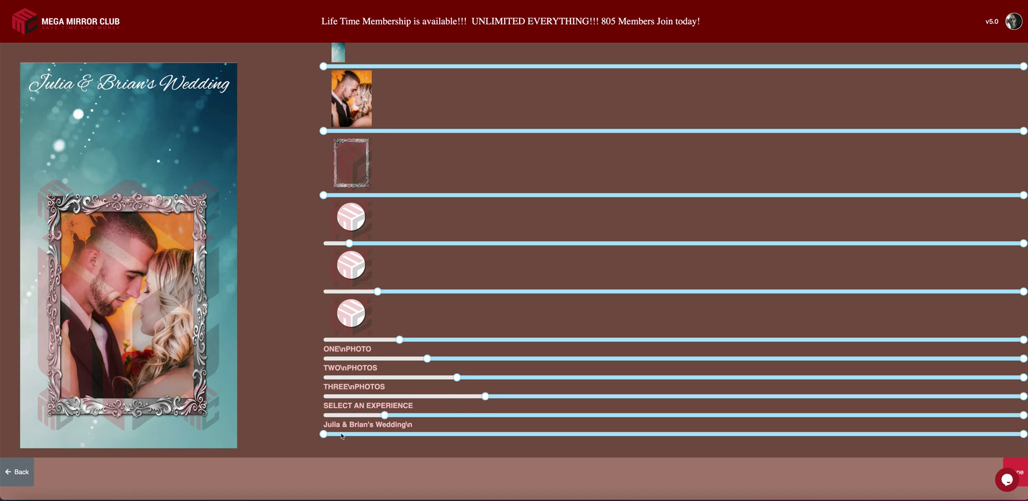
{"action": "left_click_drag", "start_coordinate": [323, 434], "coordinate": [350, 434]}
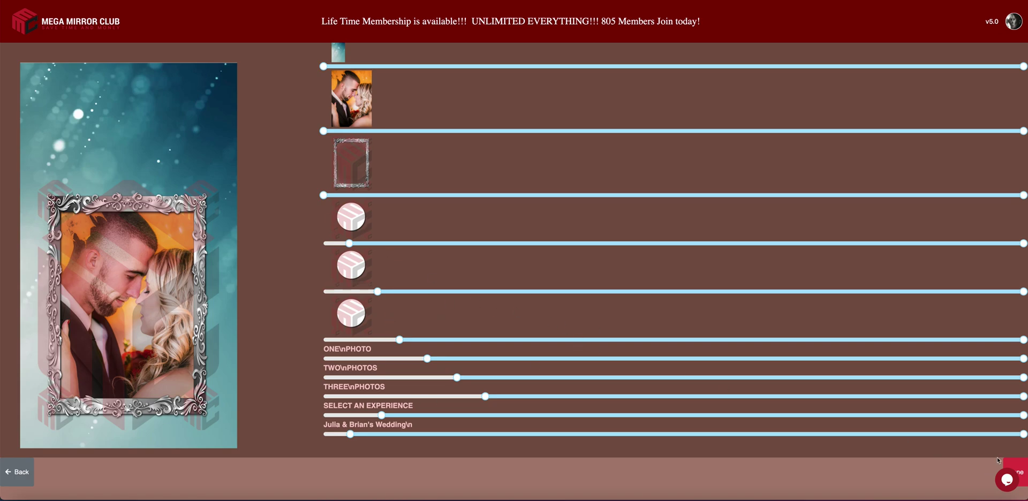
{"action": "left_click", "coordinate": [1020, 466]}
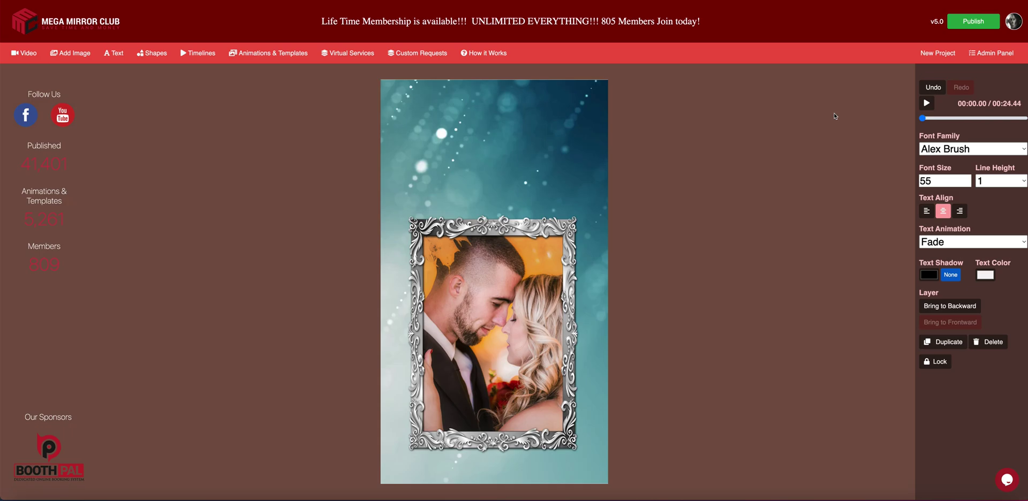
Play the animation preview and change the text animation of the "ONE PHOTO", "TWO PHOTOS" and "THREE PHOTOS" labels to Fade.
{"action": "left_click", "coordinate": [925, 104]}
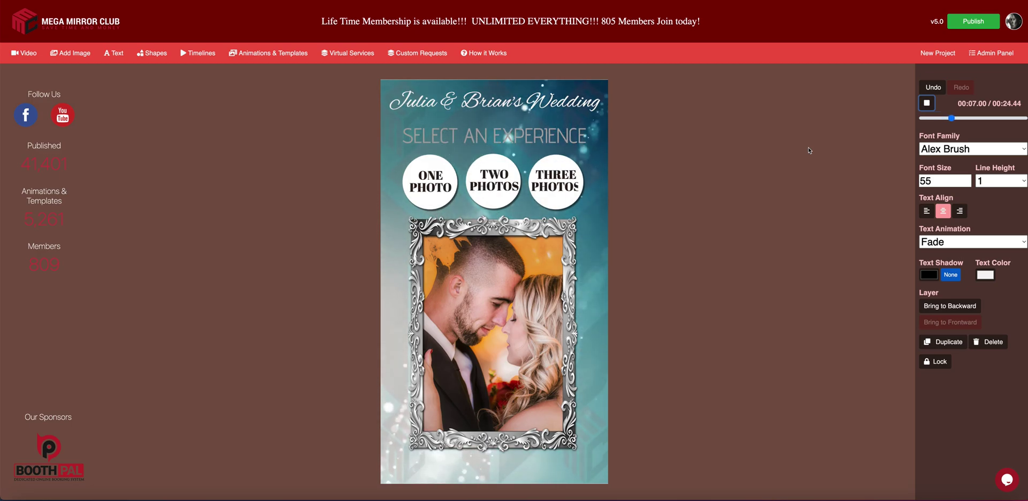
{"action": "left_click", "coordinate": [411, 178]}
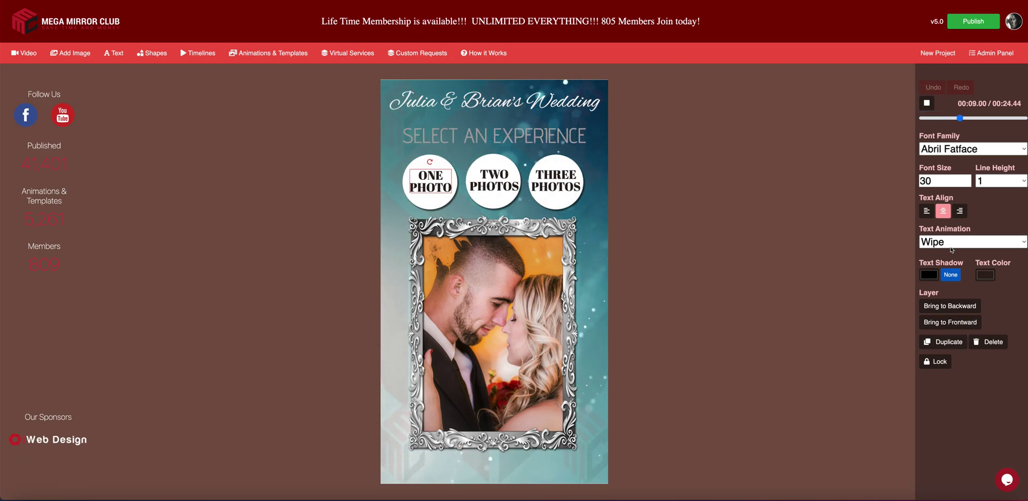
{"action": "left_click", "coordinate": [947, 242]}
{"action": "left_click", "coordinate": [947, 228]}
{"action": "left_click", "coordinate": [493, 180]}
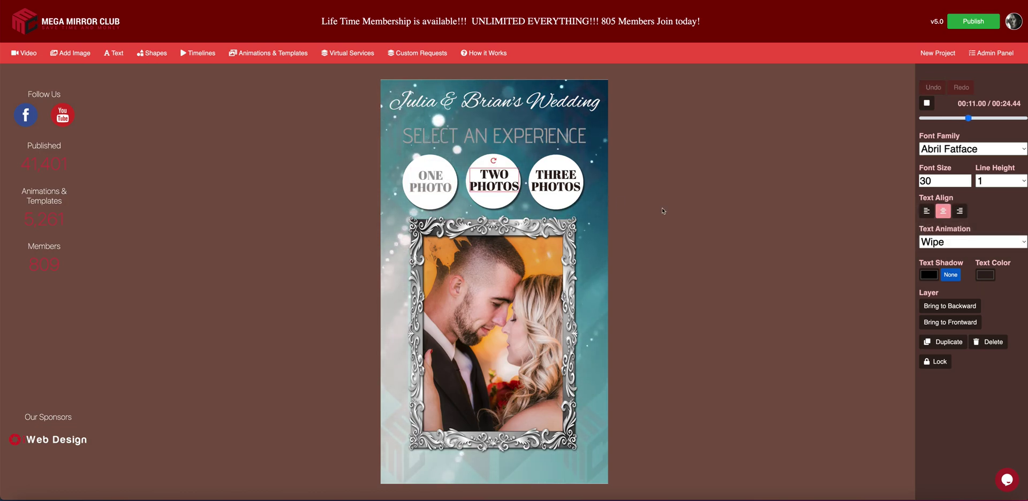
{"action": "left_click", "coordinate": [940, 242]}
{"action": "left_click", "coordinate": [947, 228]}
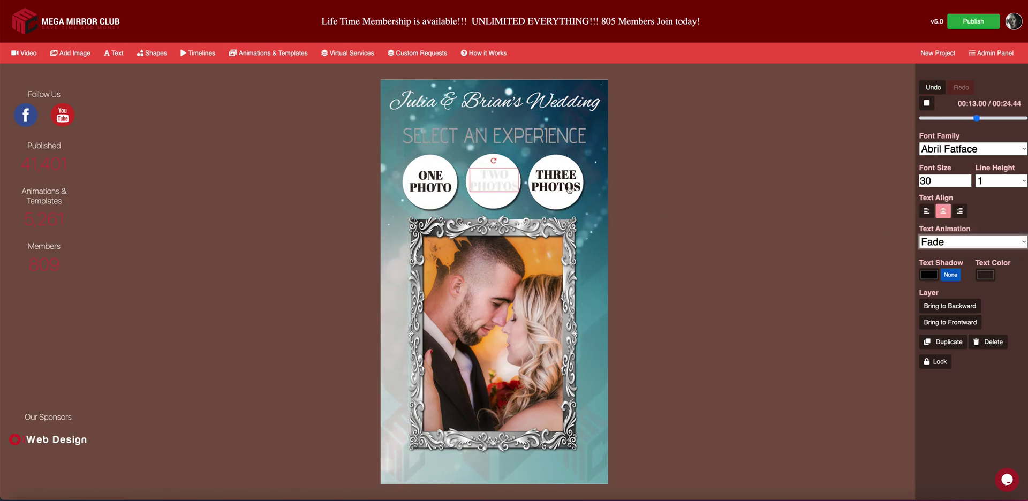
{"action": "left_click", "coordinate": [555, 181]}
{"action": "left_click", "coordinate": [947, 242]}
{"action": "left_click", "coordinate": [948, 228]}
{"action": "left_click", "coordinate": [714, 191]}
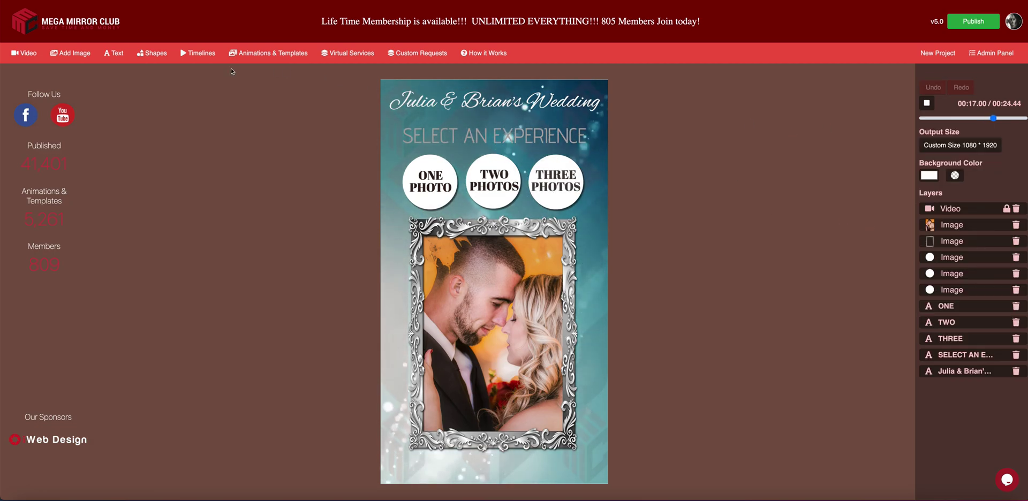
Review the layer start times in the timelines and play the animation preview to check the order of the labels.
{"action": "left_click", "coordinate": [206, 55]}
{"action": "scroll", "coordinate": [419, 376], "scroll_direction": "down", "scroll_amount": 1}
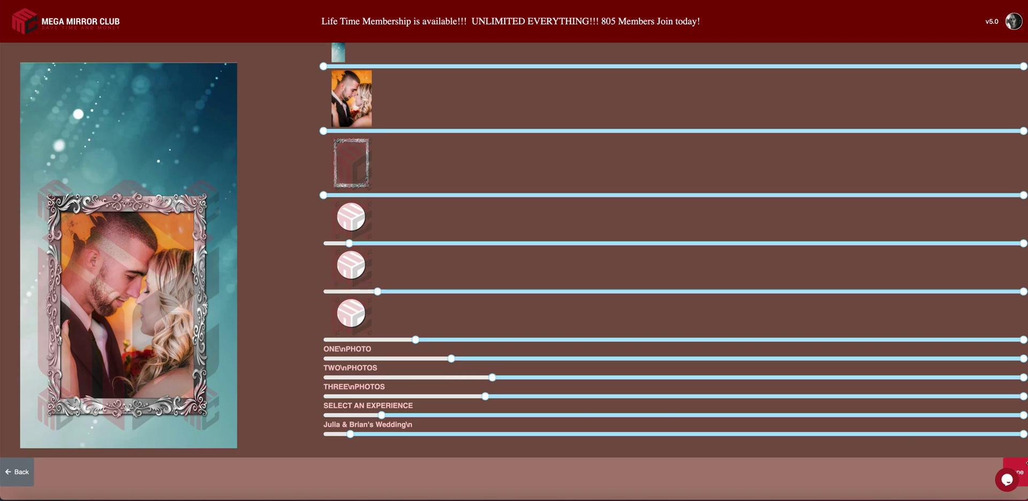
{"action": "left_click", "coordinate": [1018, 471]}
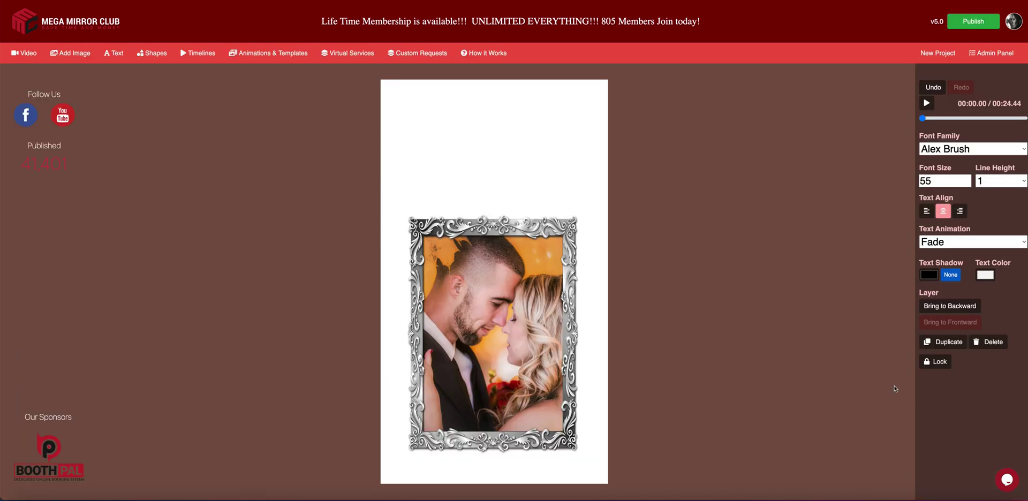
{"action": "left_click", "coordinate": [924, 103]}
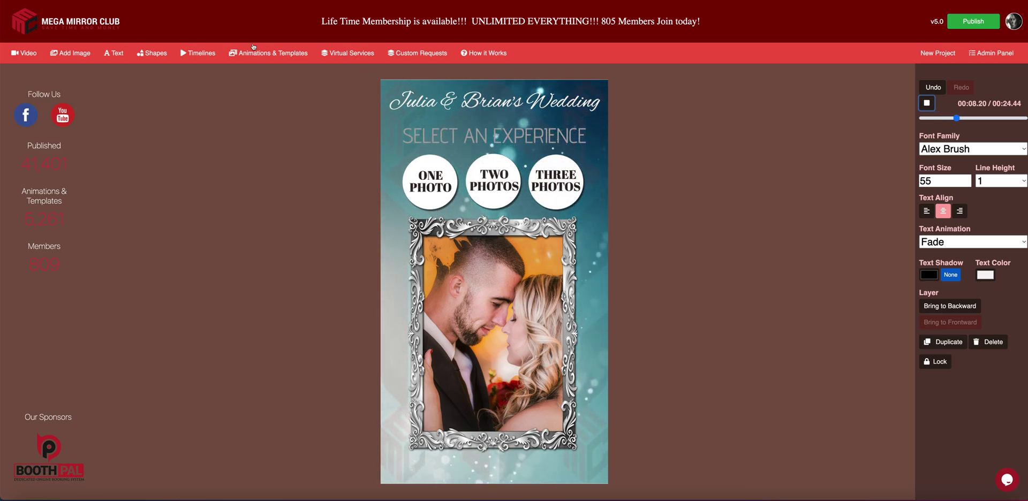
Delay the start of the "THREE PHOTOS" label in the timelines so it follows "TWO PHOTOS", and play the animation preview.
{"action": "left_click", "coordinate": [197, 53]}
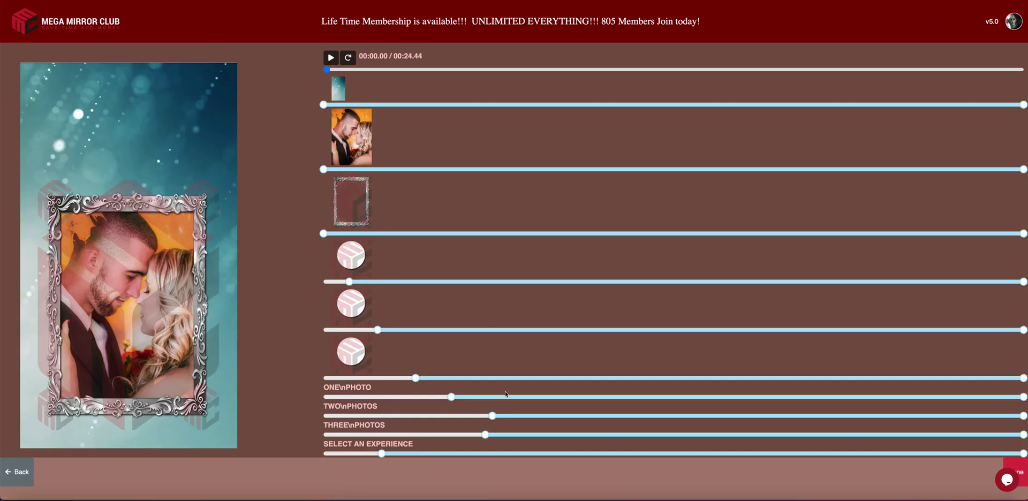
{"action": "scroll", "coordinate": [460, 418], "scroll_direction": "down", "scroll_amount": 1}
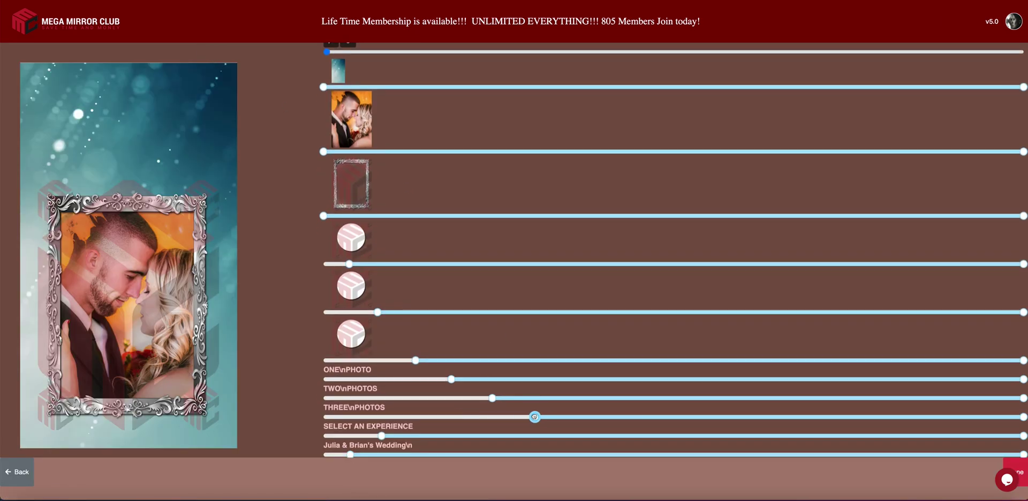
{"action": "left_click", "coordinate": [1014, 470]}
{"action": "left_click", "coordinate": [927, 104]}
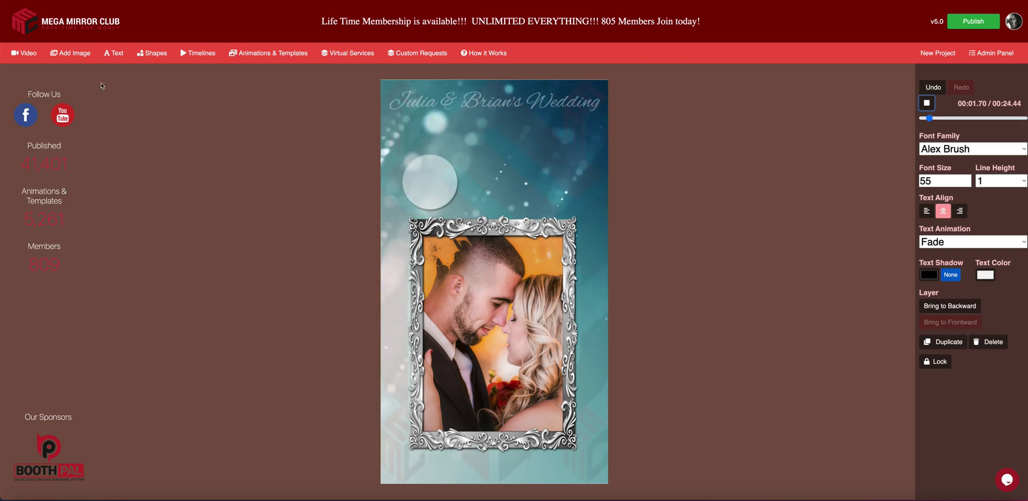
Browse the Frames category of the image library and return to the image upload option.
{"action": "left_click", "coordinate": [71, 53]}
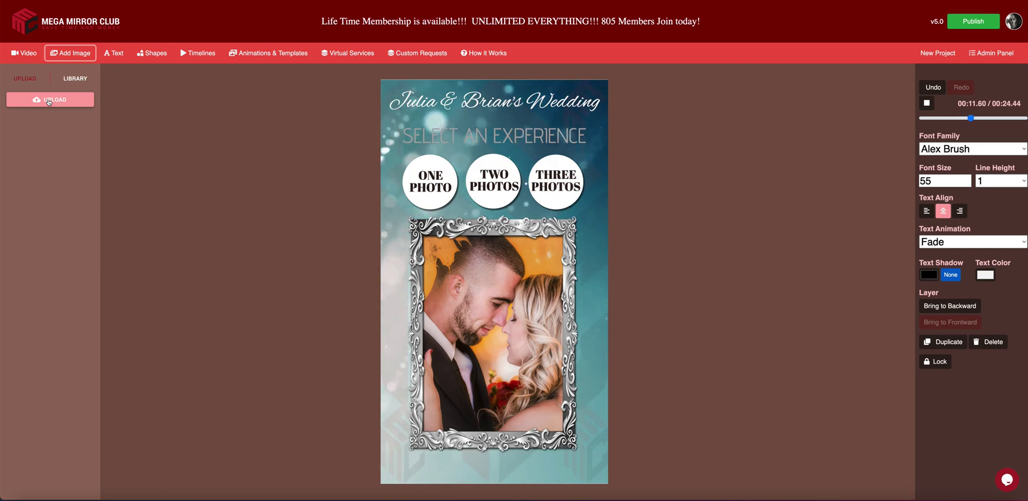
{"action": "left_click", "coordinate": [75, 78]}
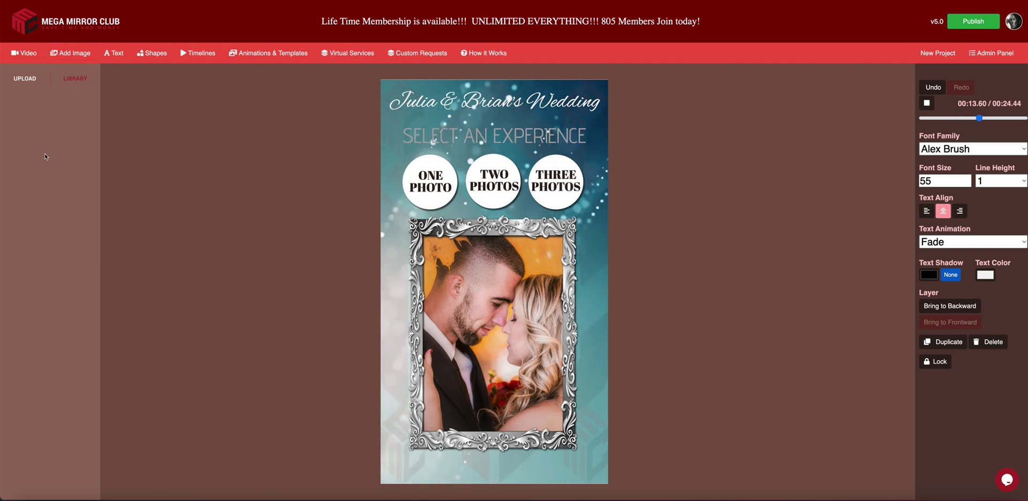
{"action": "left_click", "coordinate": [43, 100]}
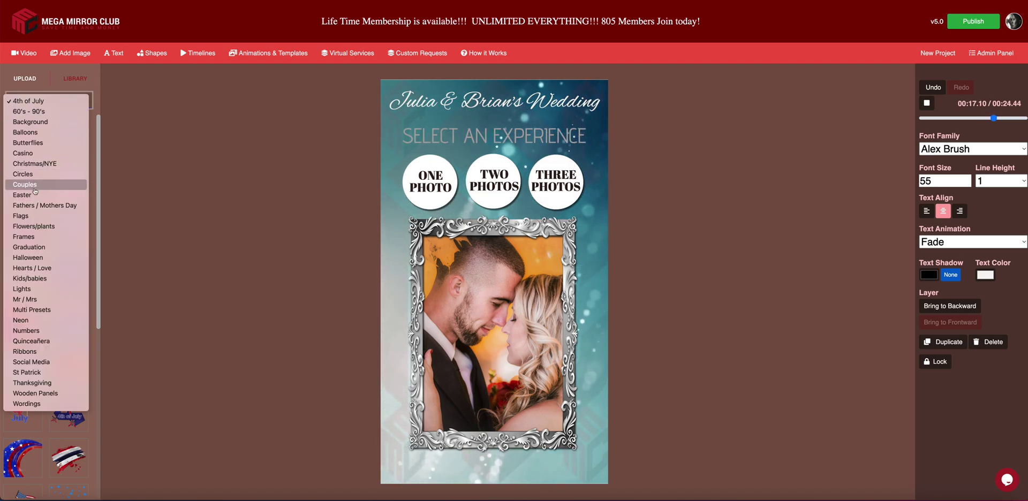
{"action": "key", "text": "Escape"}
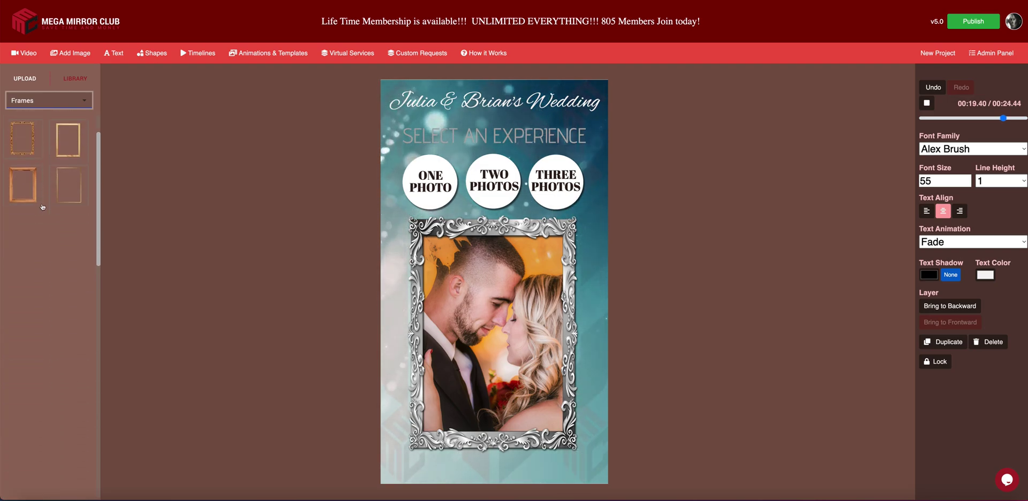
{"action": "scroll", "coordinate": [41, 203], "scroll_direction": "down", "scroll_amount": 10}
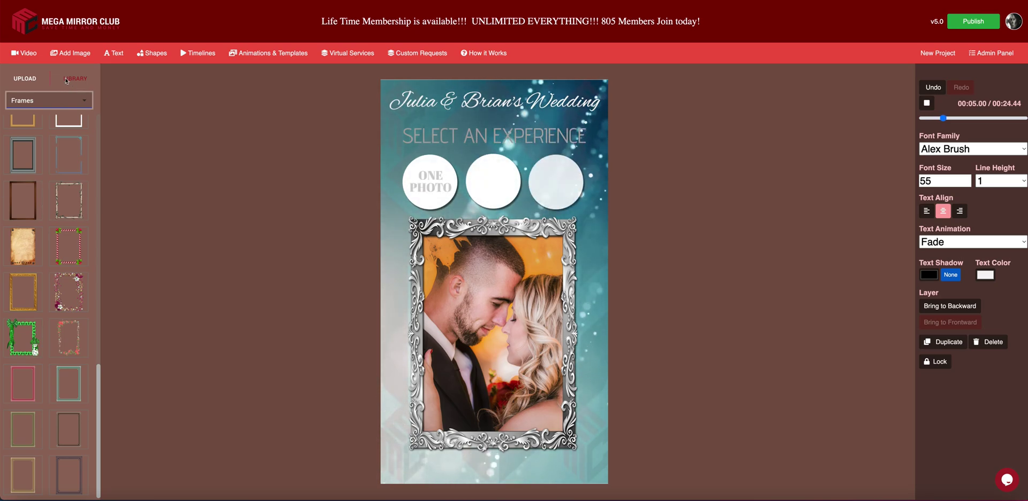
{"action": "left_click", "coordinate": [25, 78]}
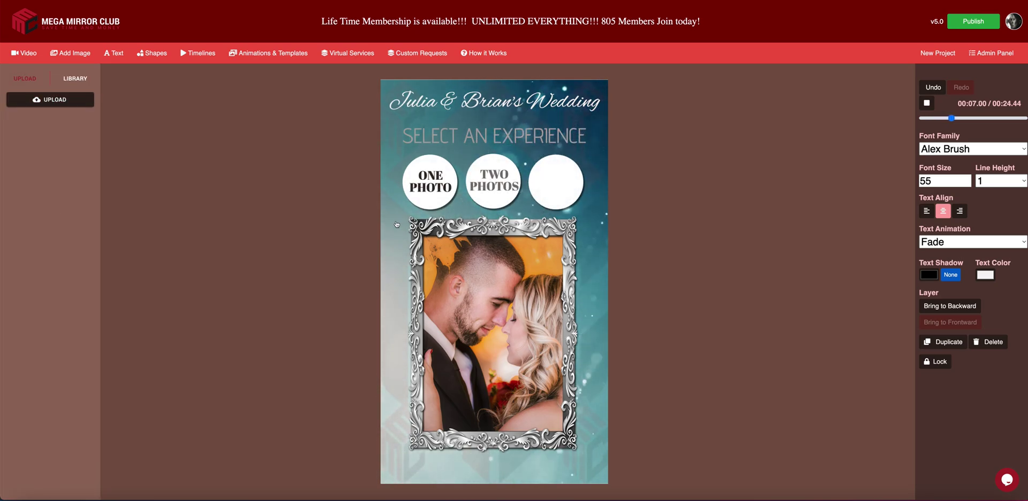